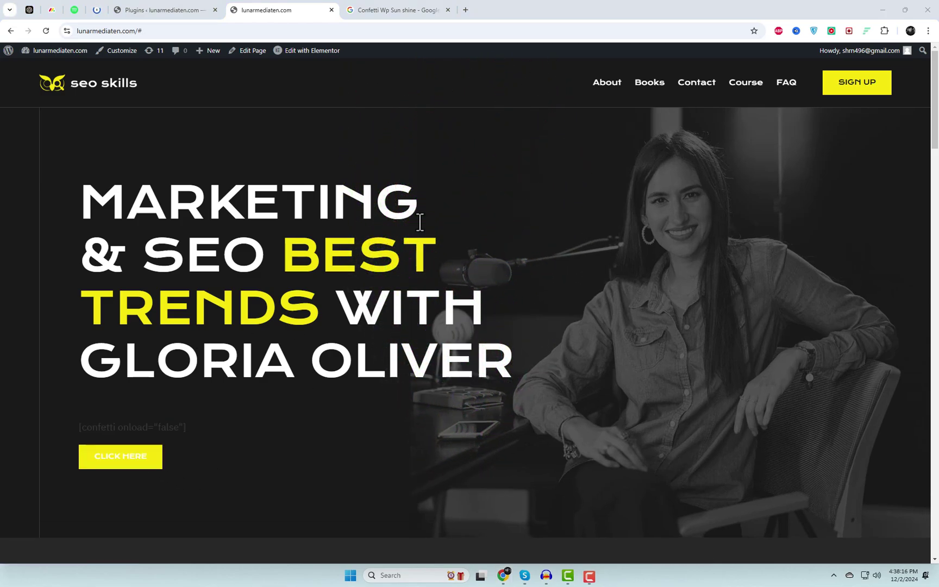
# Step: Search for "Confetti" among the new plugins available to add to the WordPress site
pyautogui.click(169, 17)
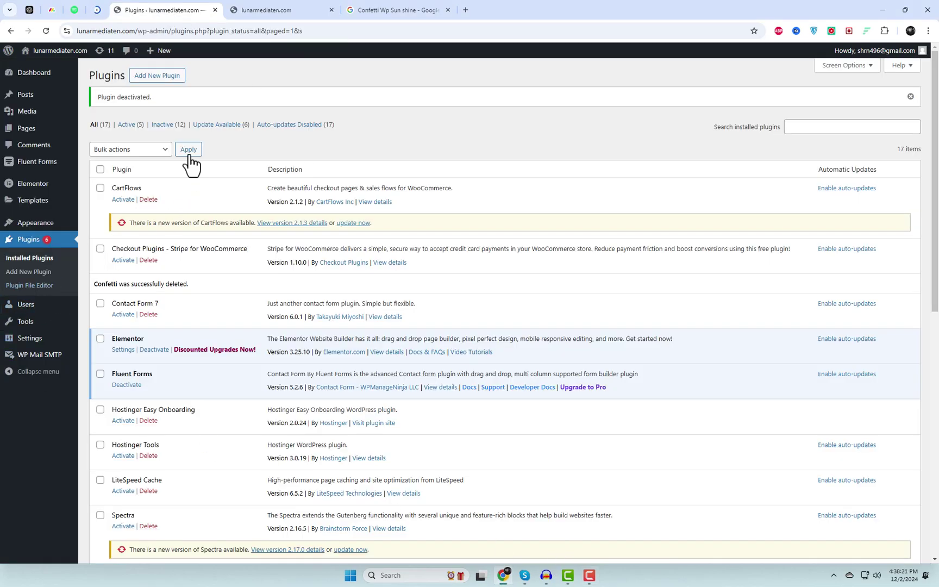
pyautogui.click(166, 78)
pyautogui.click(792, 104)
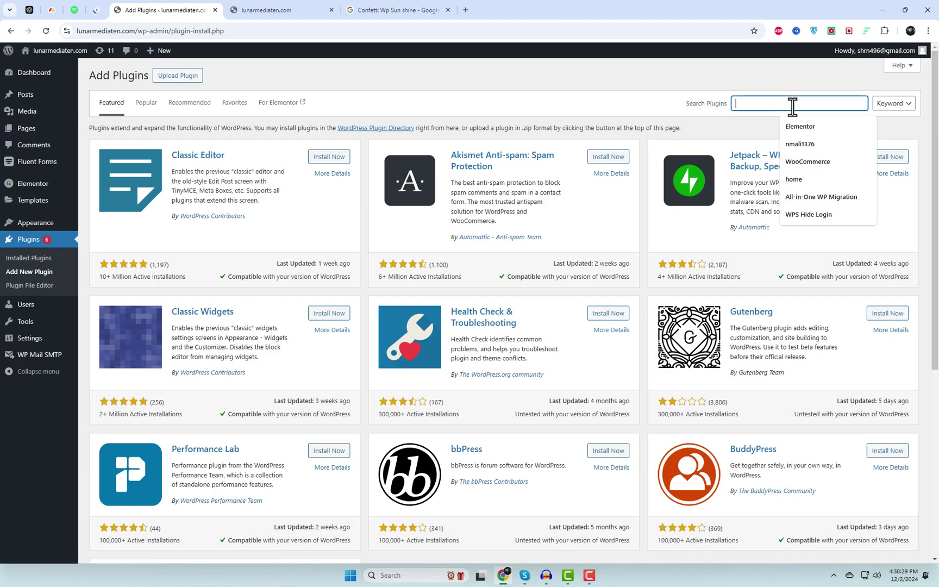
pyautogui.write('Confetti Wp Sun shine')
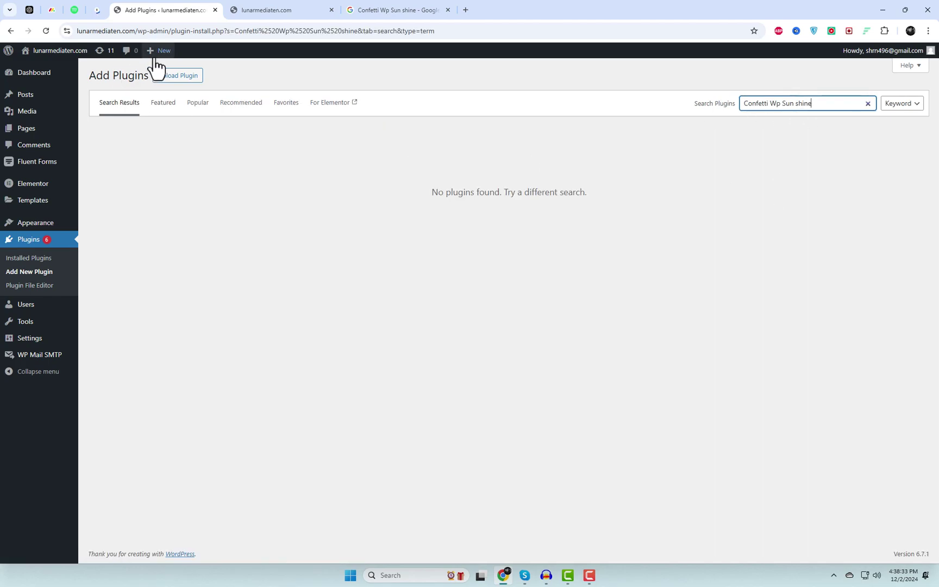
pyautogui.moveTo(776, 106); pyautogui.dragTo(864, 103)
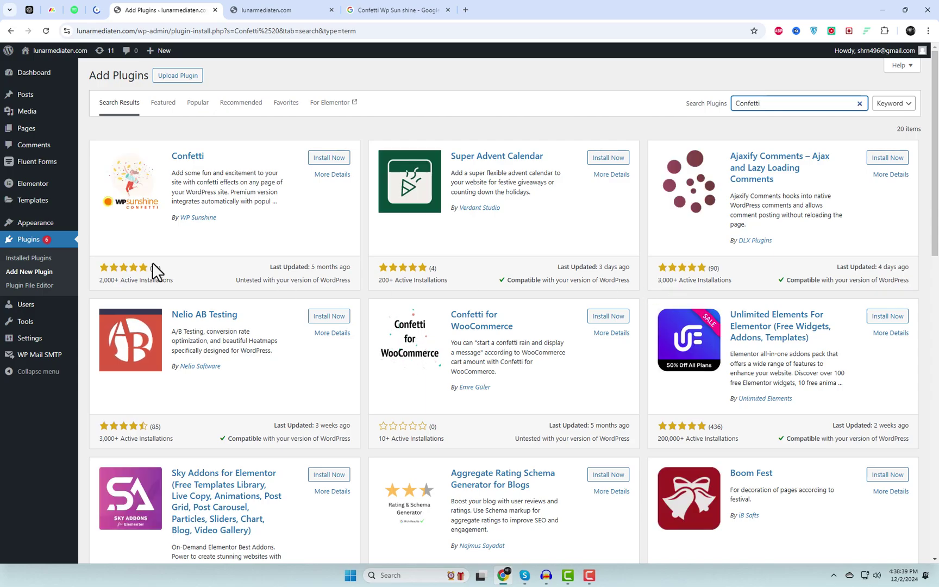
# Step: Install and activate the Confetti plugin by WP Sunshine
pyautogui.moveTo(205, 156); pyautogui.dragTo(174, 157)
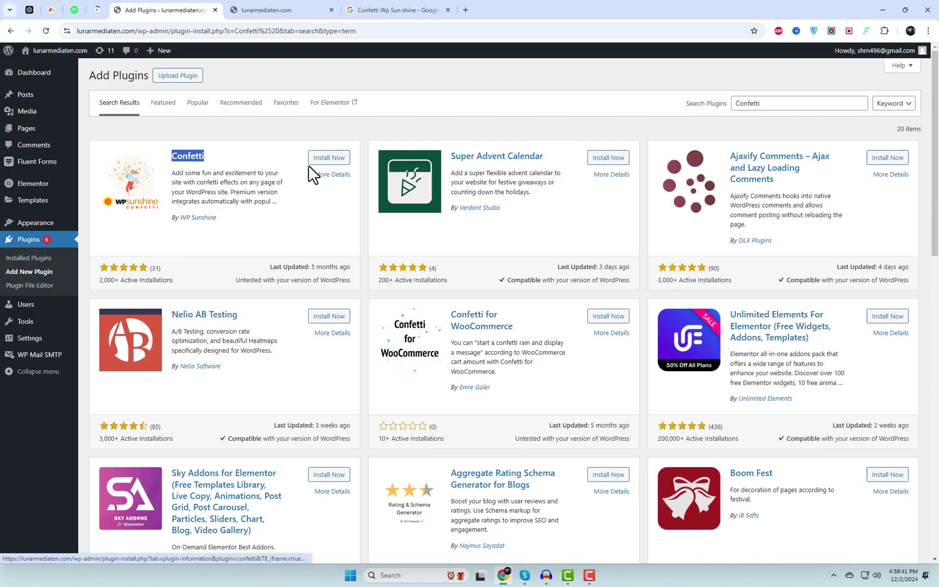
pyautogui.click(331, 158)
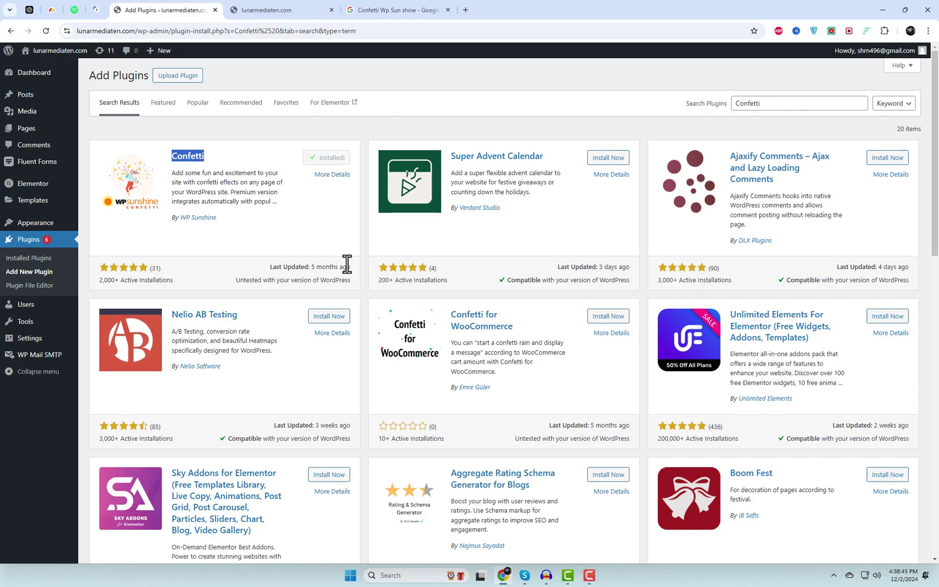
pyautogui.click(333, 159)
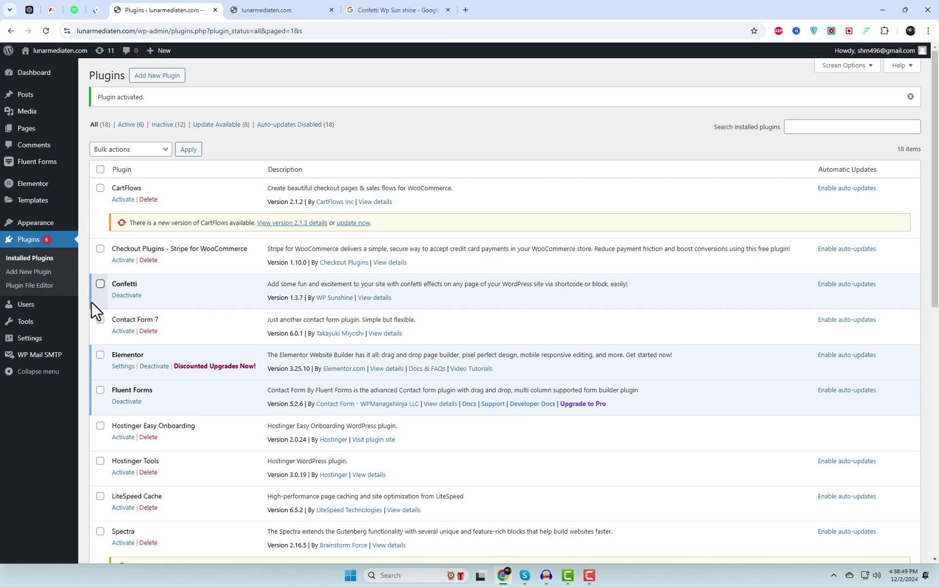
# Step: In the Confetti plugin settings, preview the effect samples and save School Pride as the style
pyautogui.moveTo(35, 338)
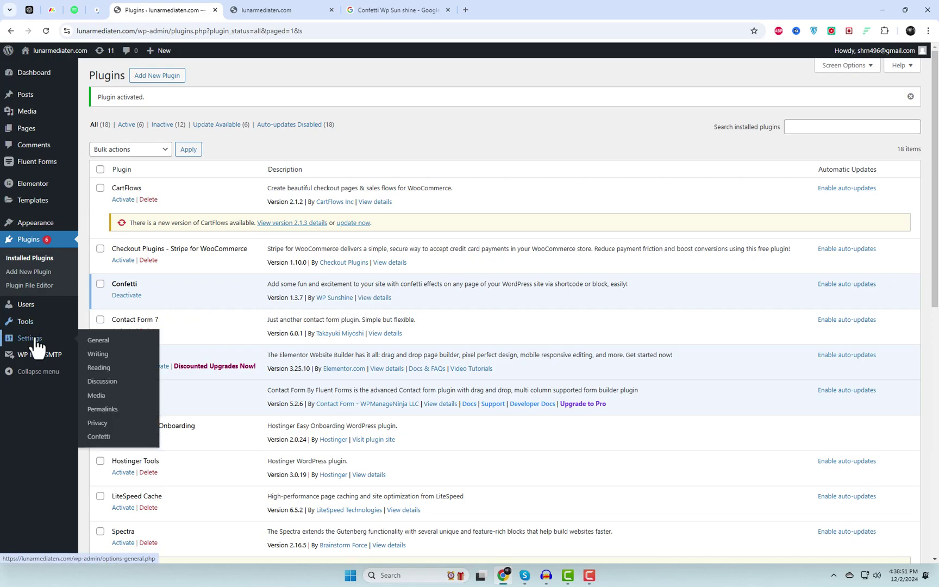
pyautogui.click(99, 438)
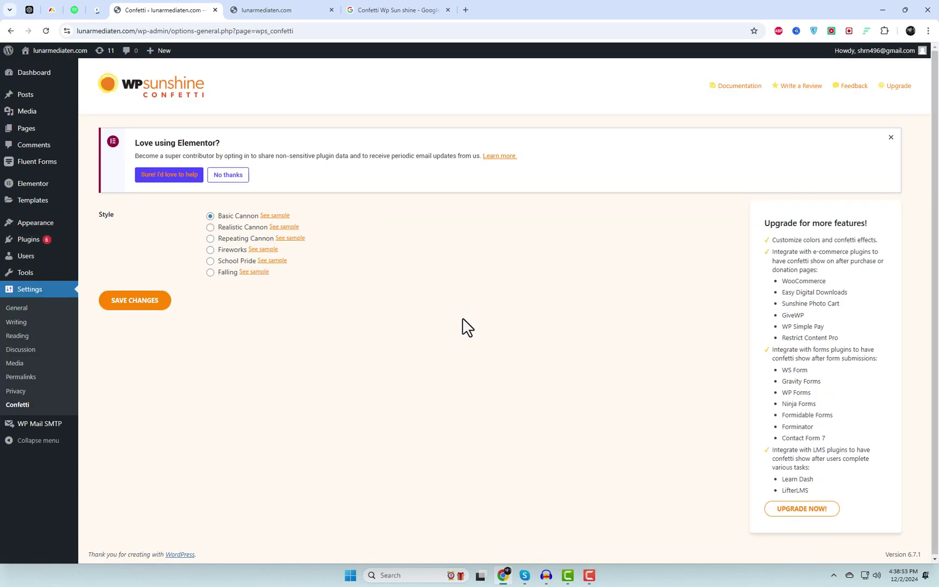
pyautogui.click(291, 238)
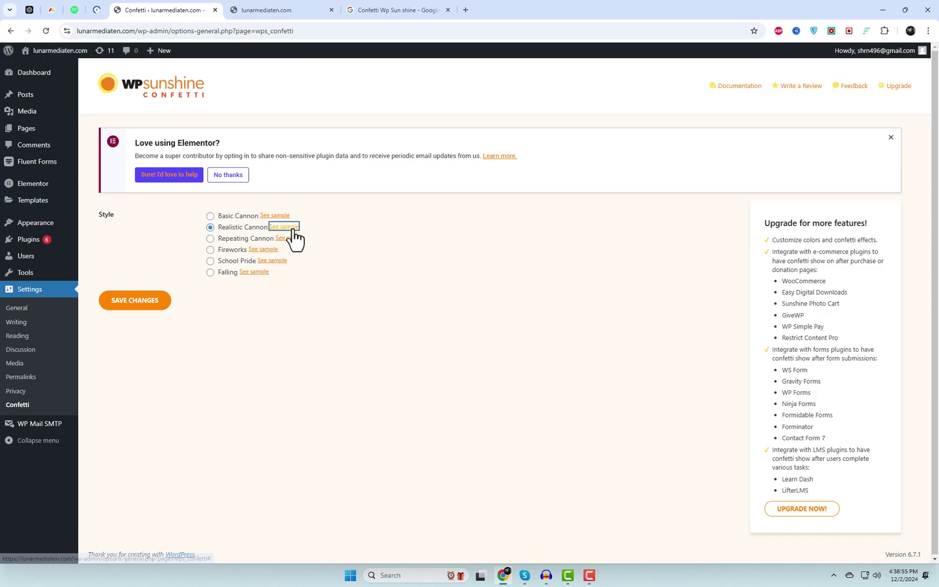
pyautogui.click(269, 252)
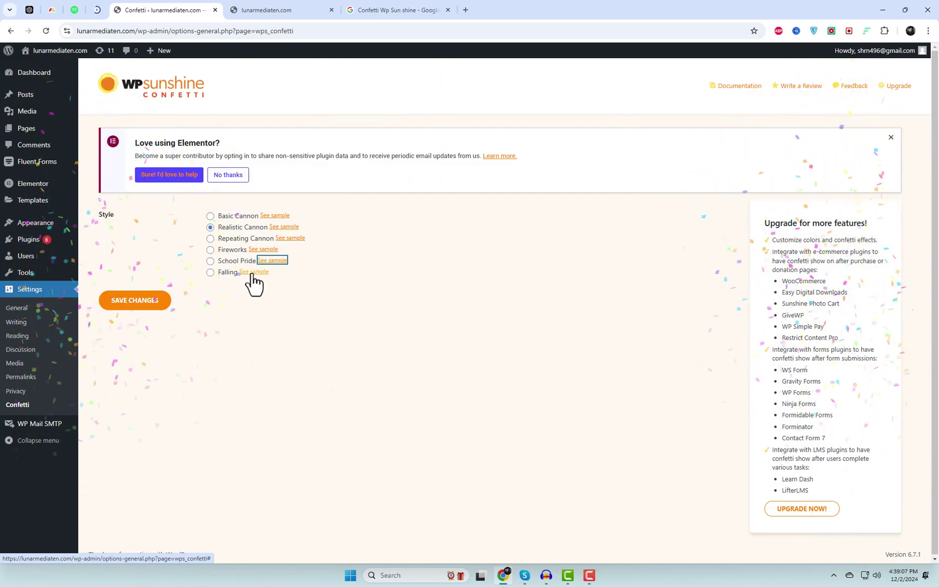
pyautogui.click(252, 273)
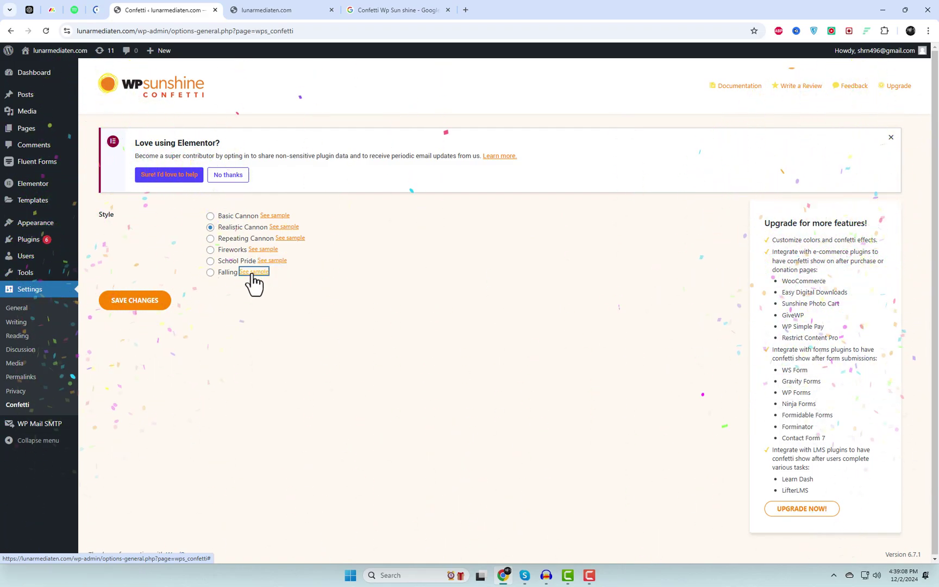
pyautogui.click(210, 262)
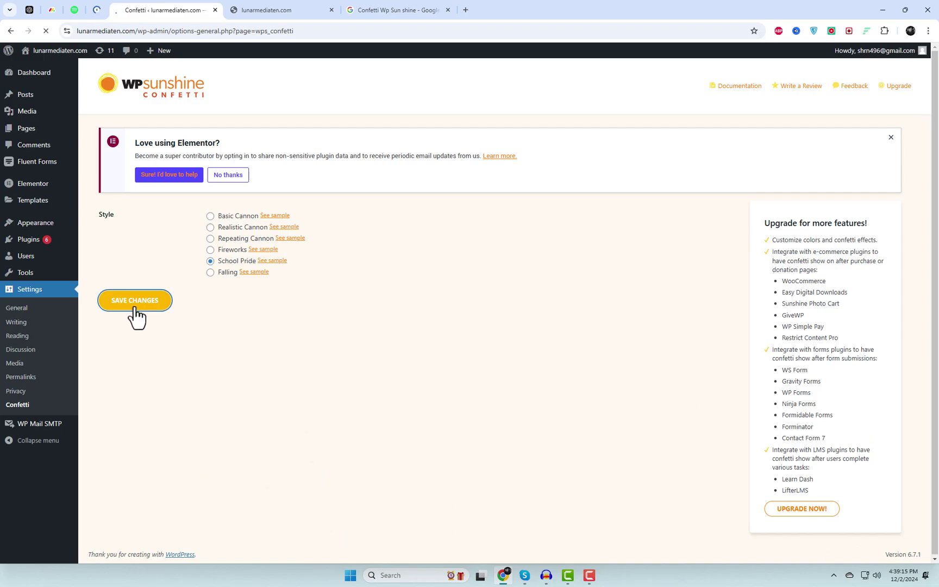
# Step: From the Google results, open Confetti's WordPress.org page and bring up the developer's website in a new browser tab
pyautogui.click(412, 10)
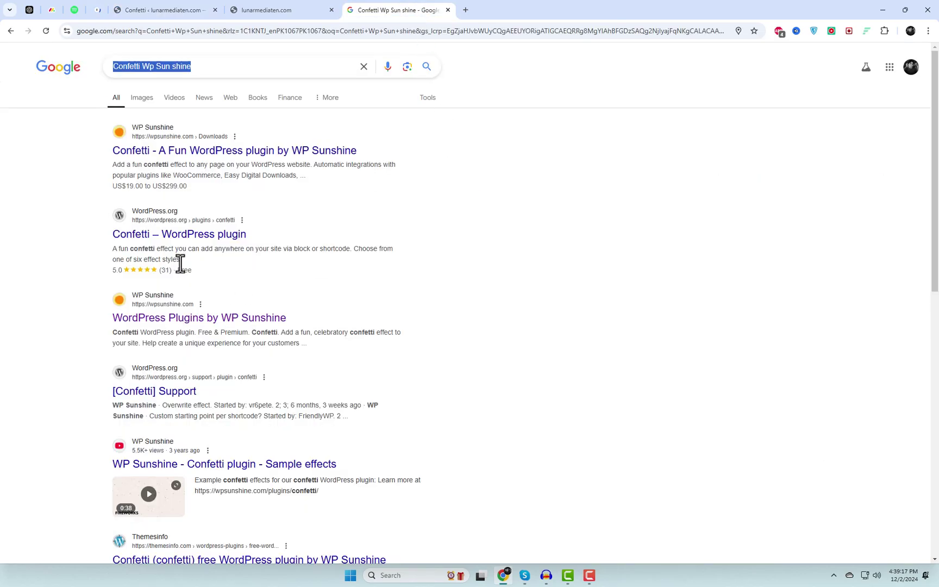
pyautogui.click(182, 235)
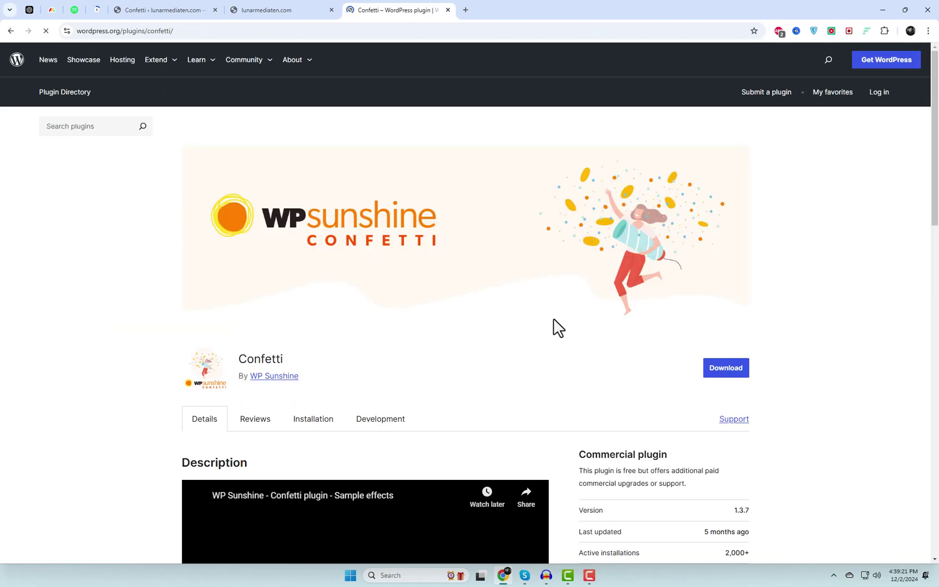
pyautogui.scroll(-8, 524, 323)
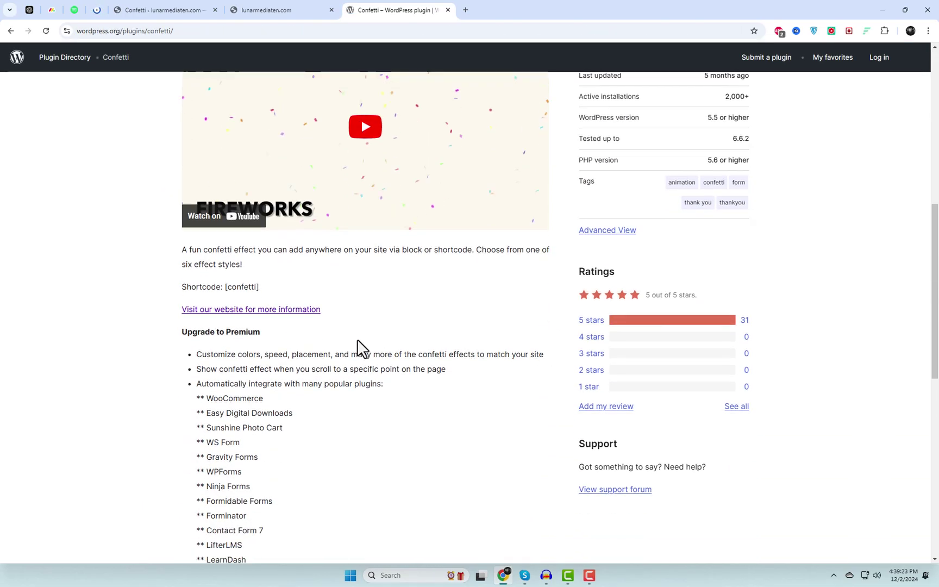
pyautogui.rightClick(246, 312)
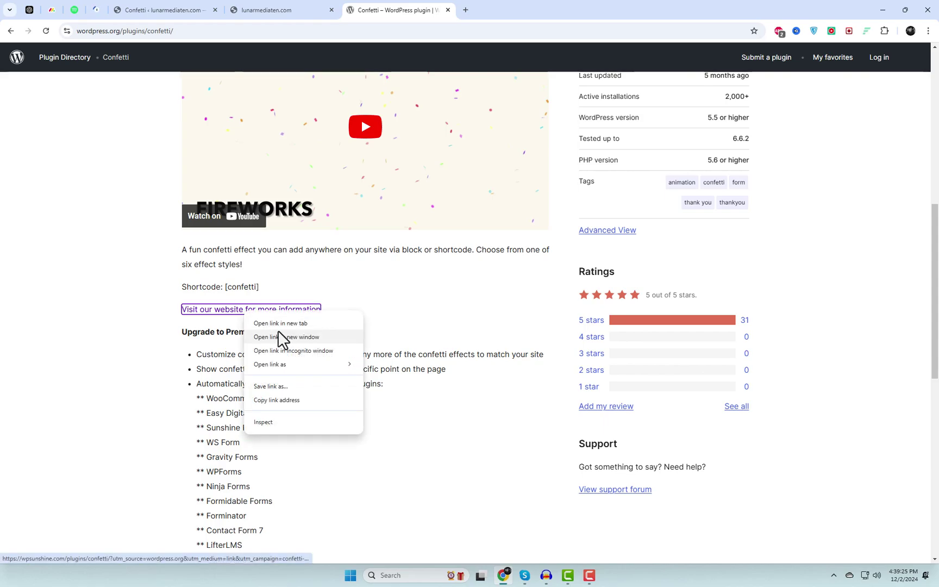
pyautogui.click(281, 326)
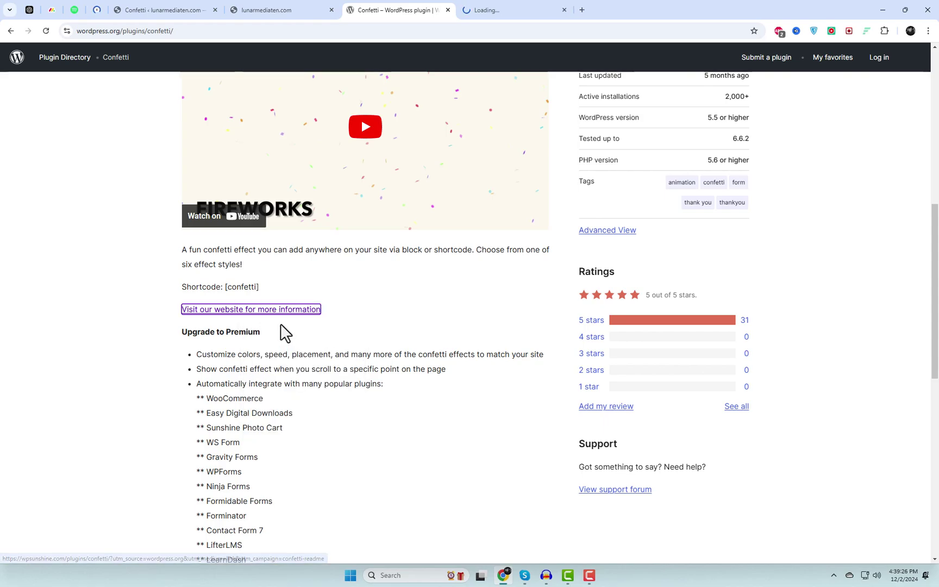
pyautogui.click(499, 9)
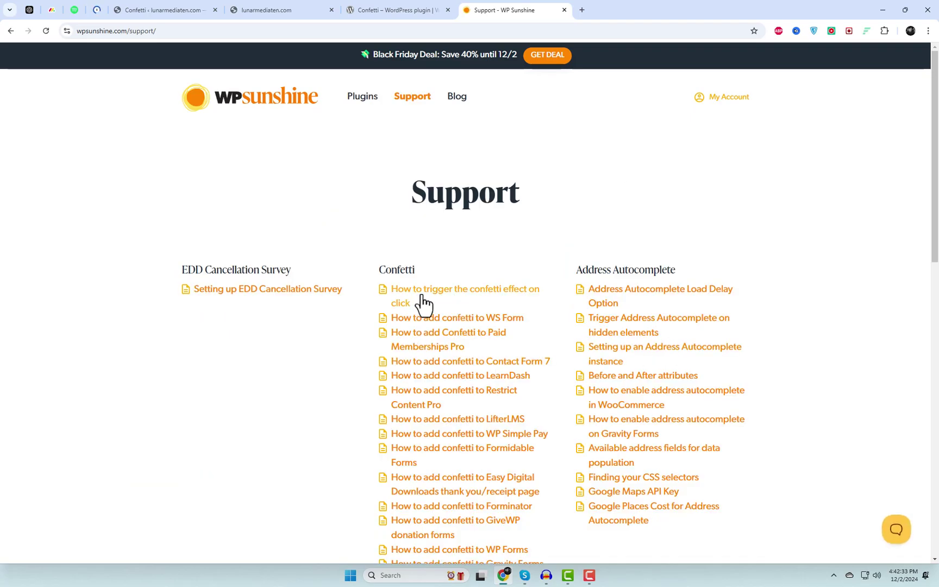
# Step: Open the support article on triggering the confetti effect on click and copy the [confetti onload="false"] shortcode
pyautogui.click(424, 303)
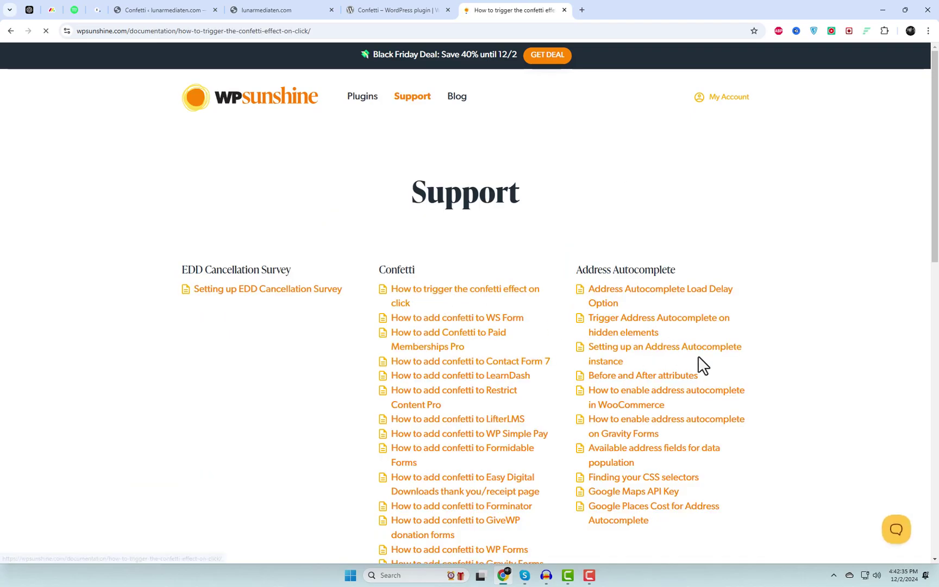
pyautogui.scroll(-2, 432, 353)
pyautogui.scroll(-1, 438, 359)
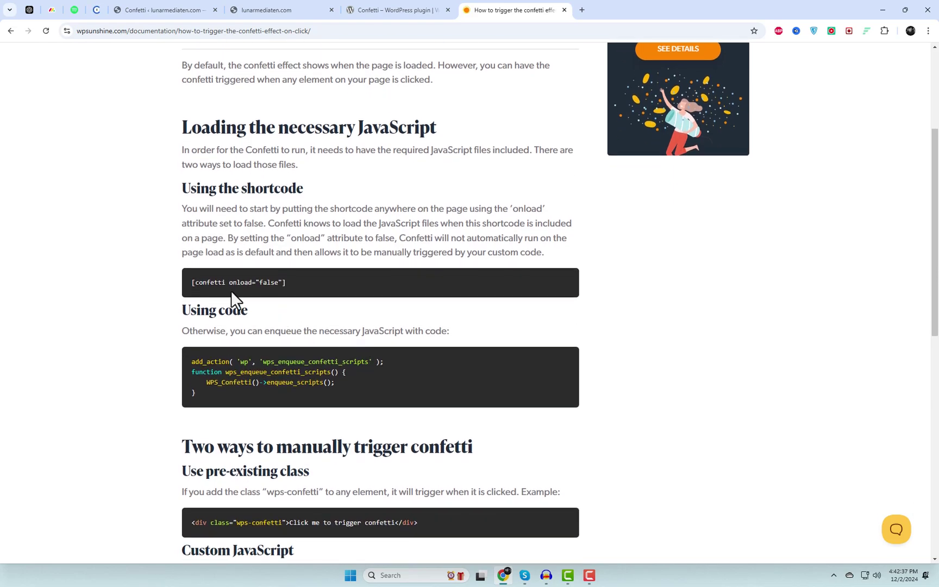
pyautogui.rightClick(274, 282)
pyautogui.click(293, 295)
# Step: Open the site's home page for editing with Elementor in a new browser tab, and reload the live page
pyautogui.click(279, 10)
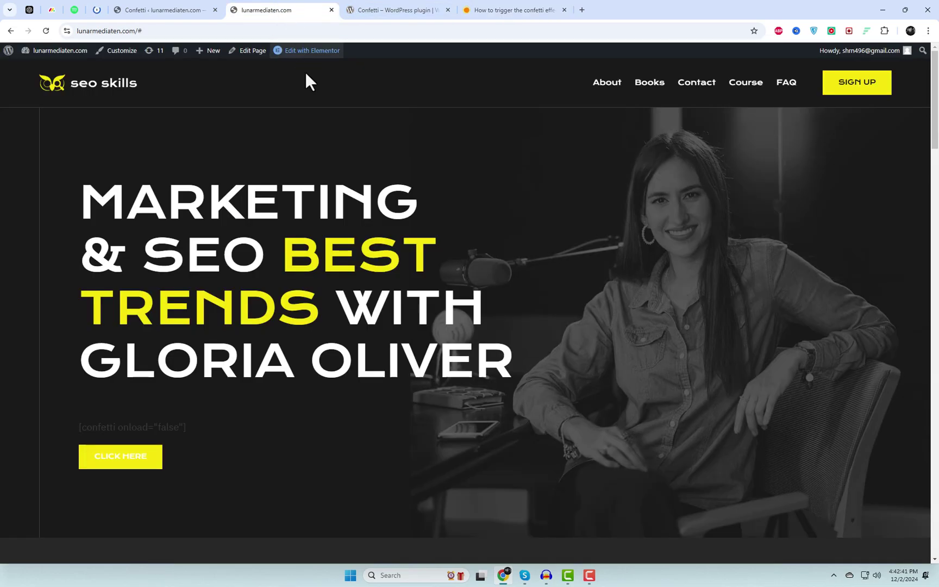
pyautogui.rightClick(313, 53)
pyautogui.click(329, 65)
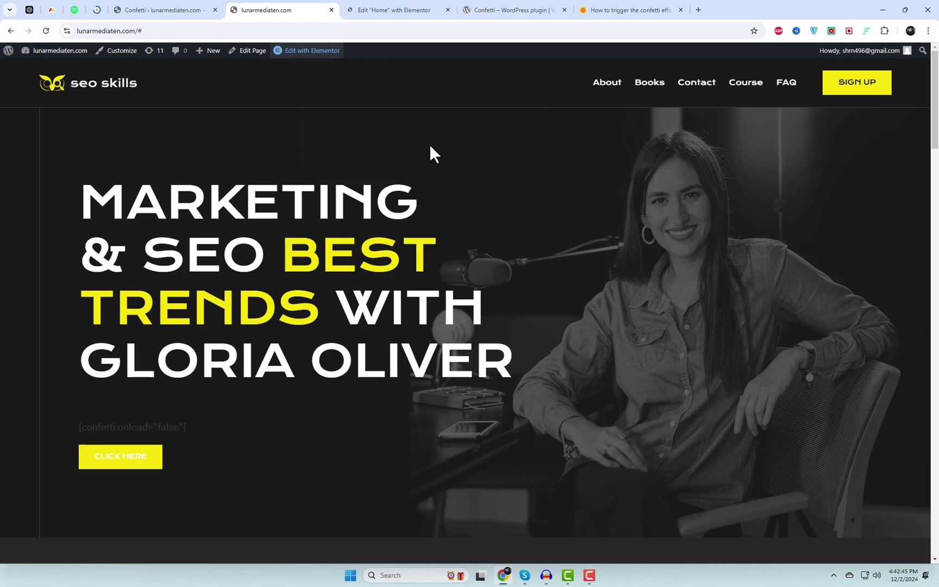
pyautogui.rightClick(425, 122)
pyautogui.click(463, 162)
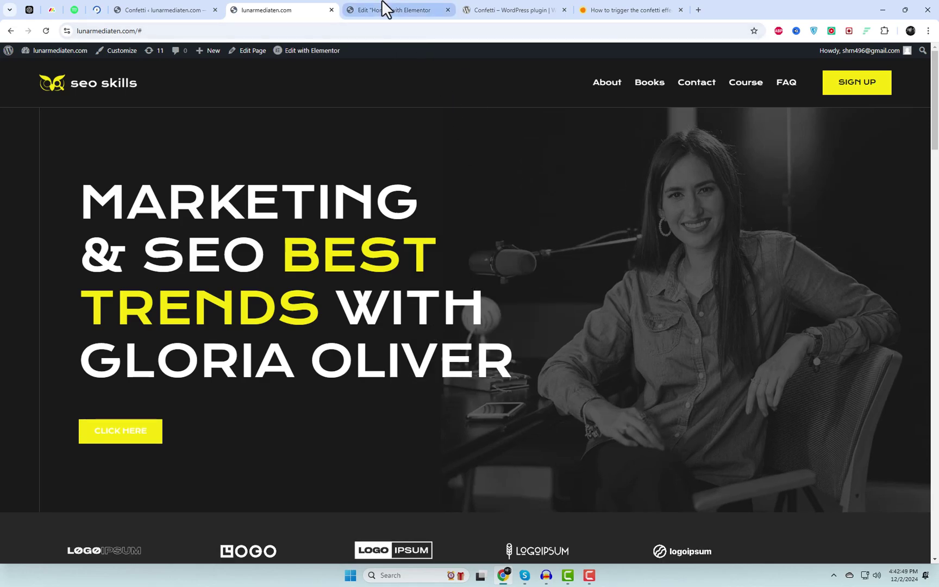
pyautogui.click(386, 8)
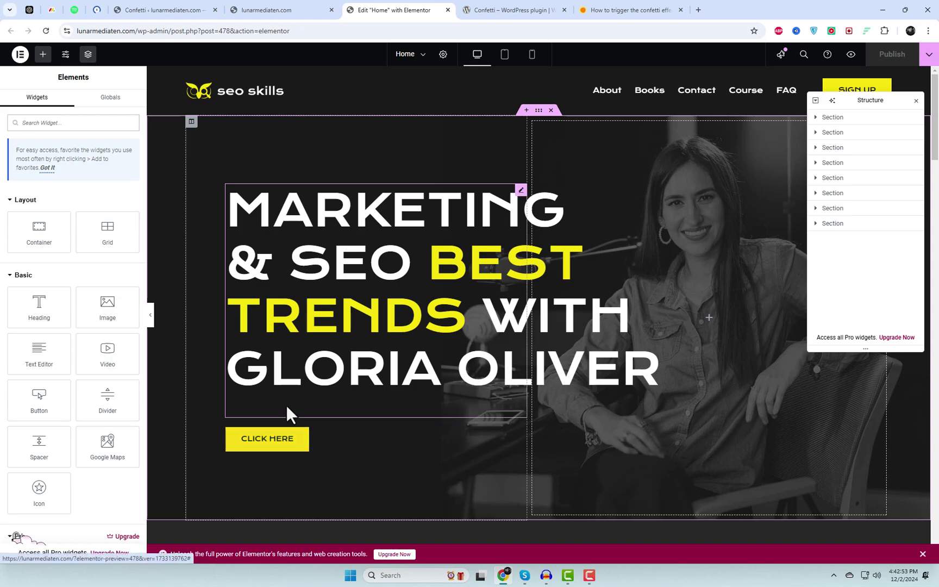
# Step: Add an HTML widget between the hero heading and its button, containing the shortcode [confetti onload="false"]
pyautogui.click(44, 117)
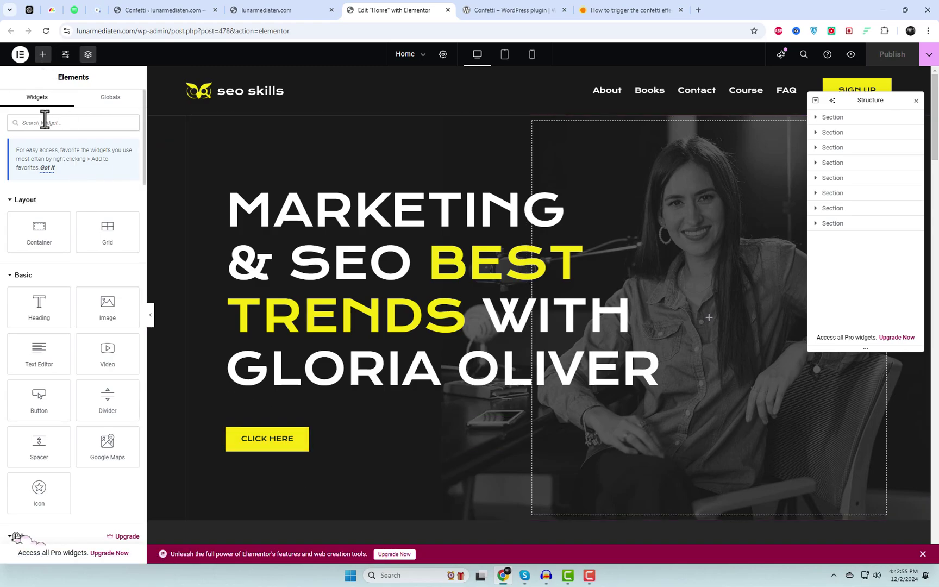
pyautogui.write('html')
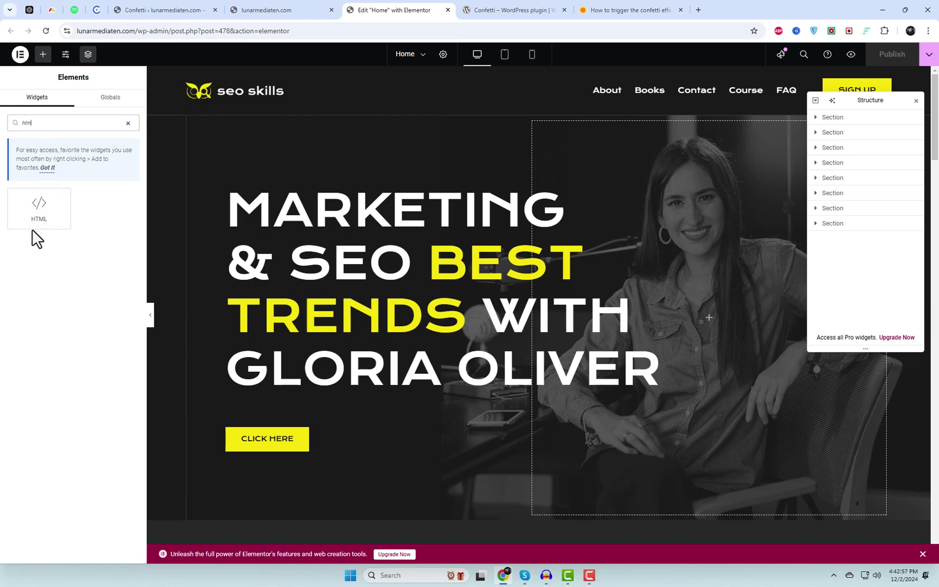
pyautogui.moveTo(33, 227); pyautogui.dragTo(270, 406)
pyautogui.click(43, 182)
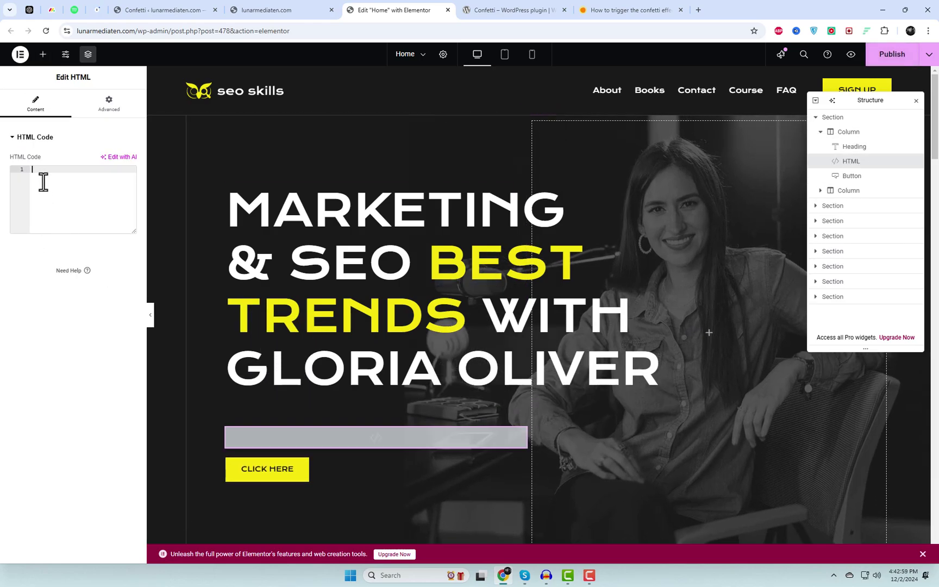
pyautogui.hotkey('ctrl', 'v')
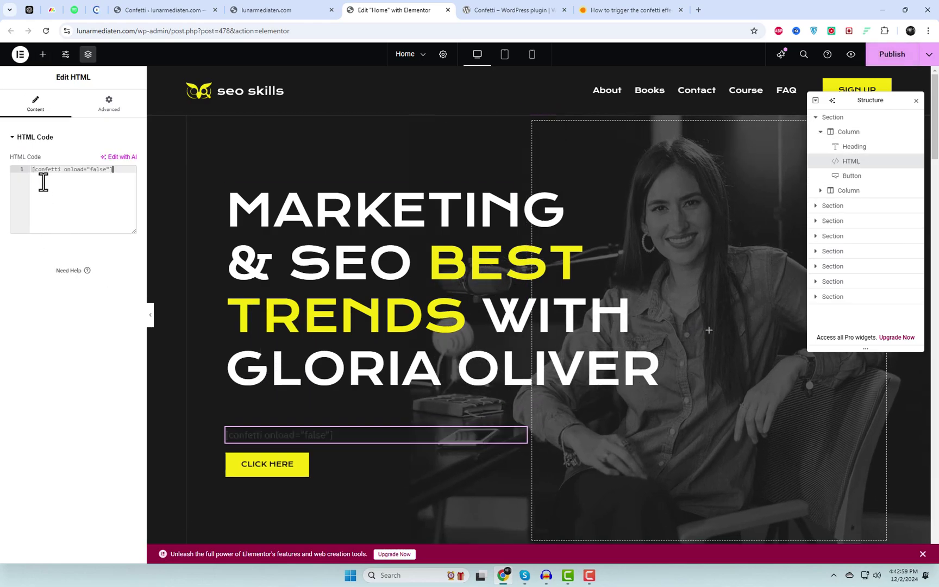
# Step: Delete the existing "Click here" button from the hero section
pyautogui.click(285, 477)
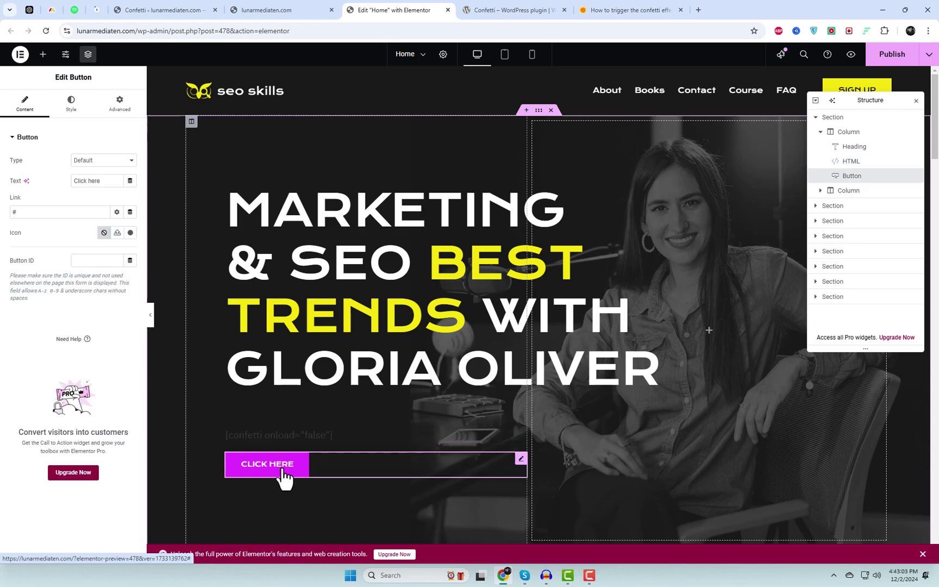
pyautogui.rightClick(285, 477)
pyautogui.click(294, 551)
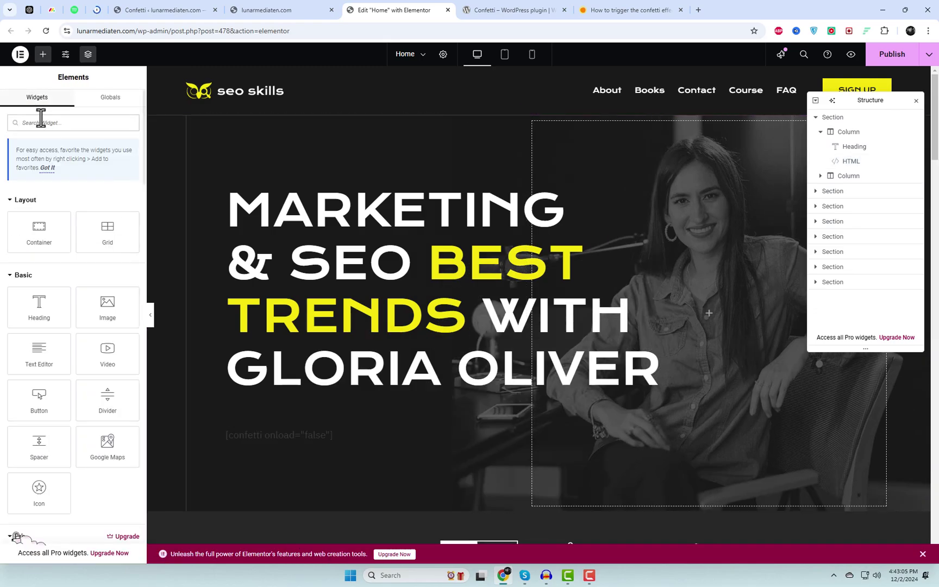
# Step: Add a new Button widget below the shortcode in the hero section and set its text to "Contact Us"
pyautogui.write('button')
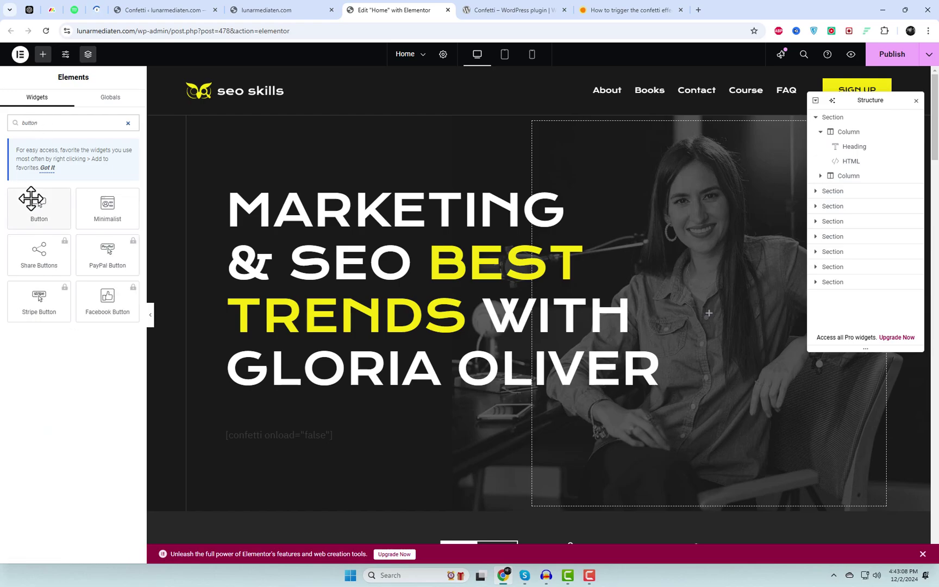
pyautogui.moveTo(31, 198); pyautogui.dragTo(266, 451)
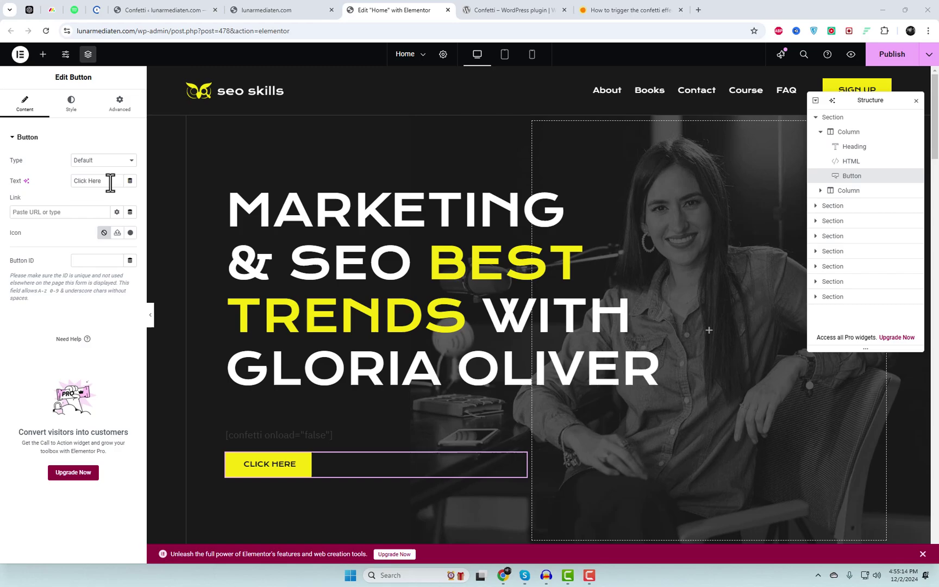
pyautogui.moveTo(110, 182); pyautogui.dragTo(40, 188)
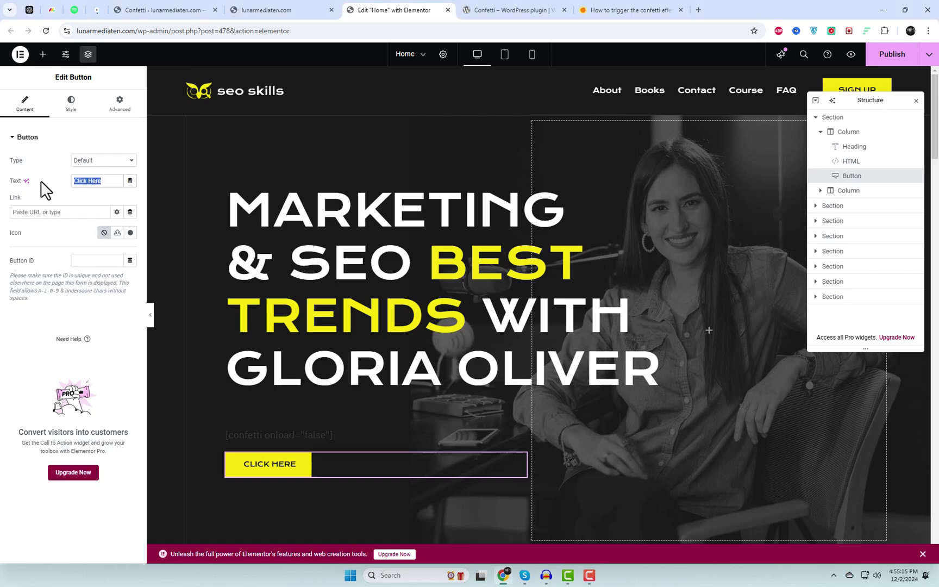
pyautogui.write('Contact Us')
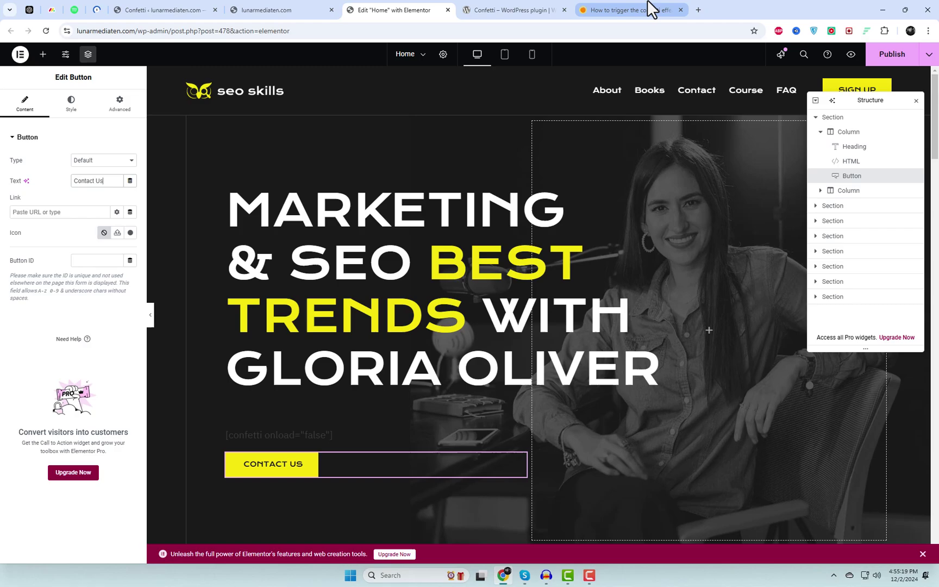
# Step: Give the "Contact Us" button the CSS class wps-confetti, copied from the confetti documentation, and the link #, and publish the page
pyautogui.click(651, 9)
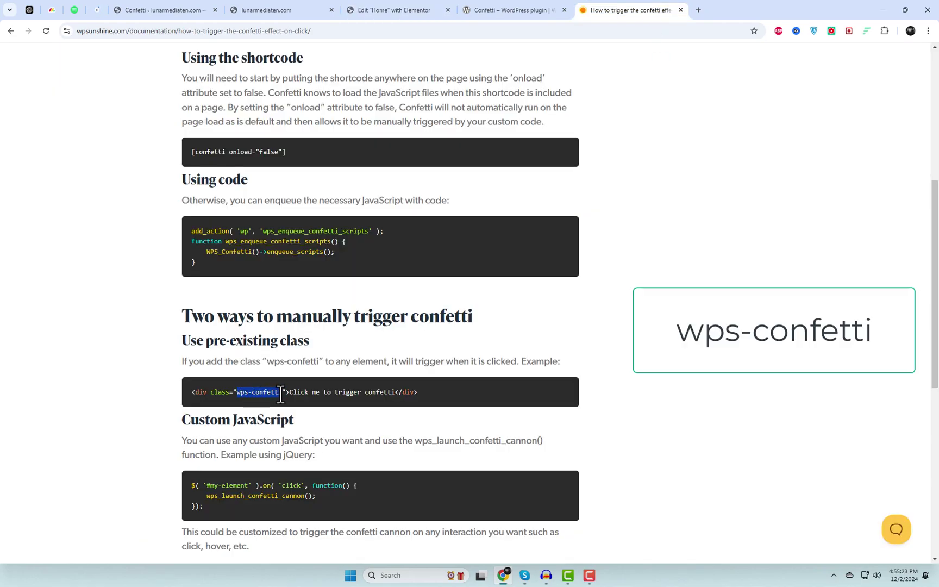
pyautogui.rightClick(295, 399)
pyautogui.click(299, 403)
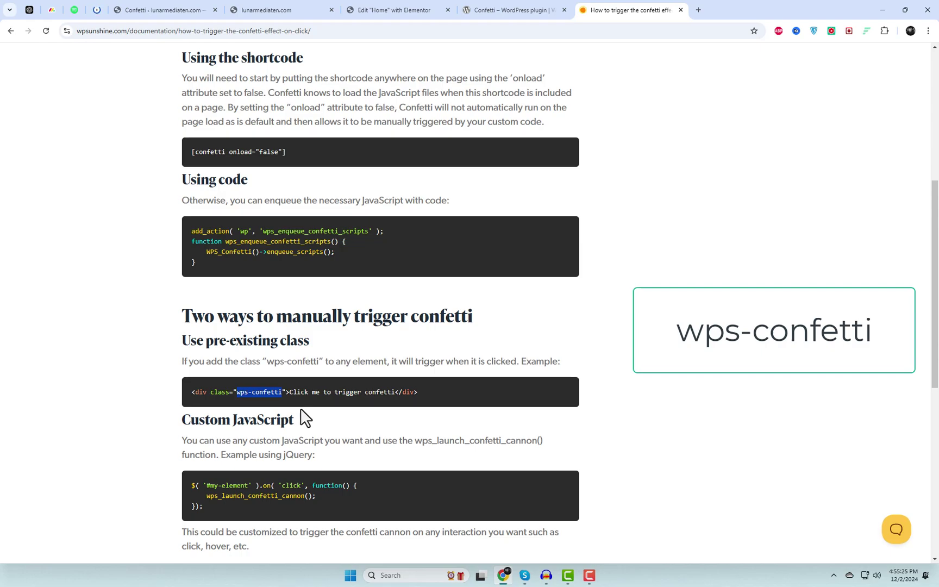
pyautogui.click(375, 8)
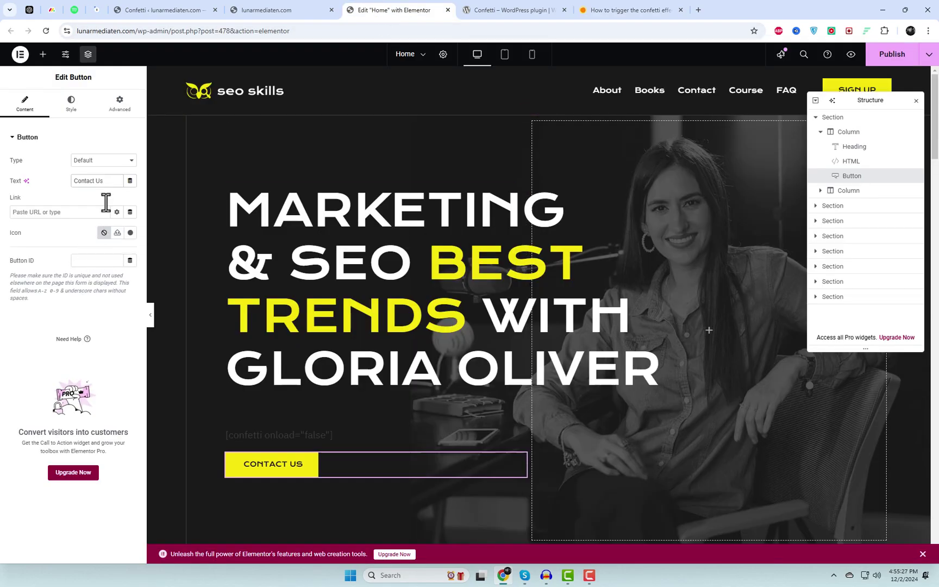
pyautogui.click(128, 107)
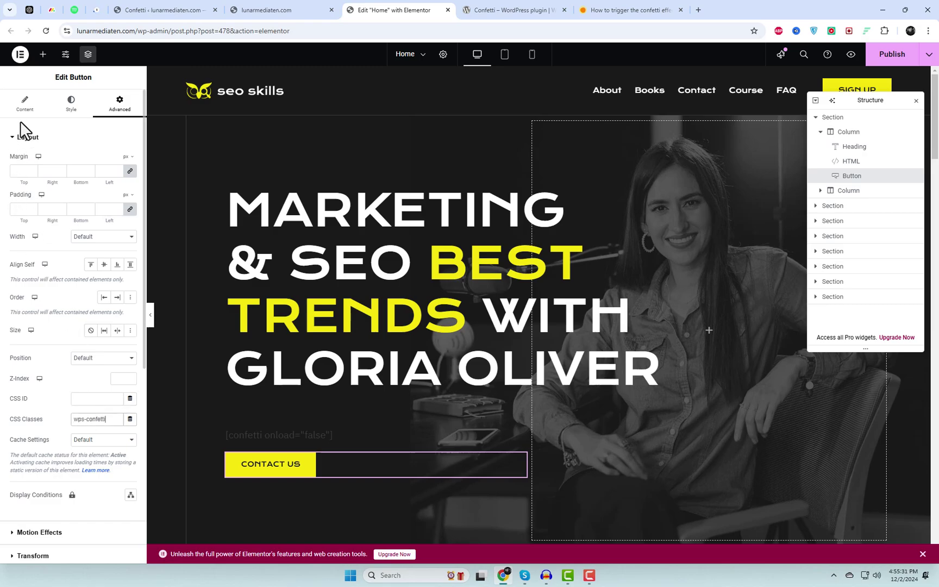
pyautogui.click(25, 105)
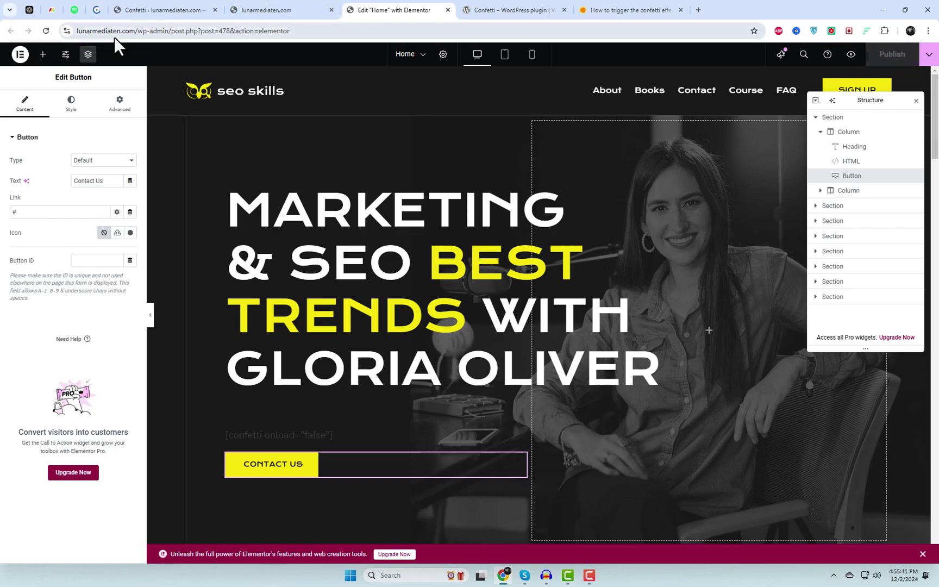
# Step: Load the site's home page in the browser tab holding the plugin page and test the confetti on the "Contact Us" button
pyautogui.moveTo(137, 31); pyautogui.dragTo(75, 30)
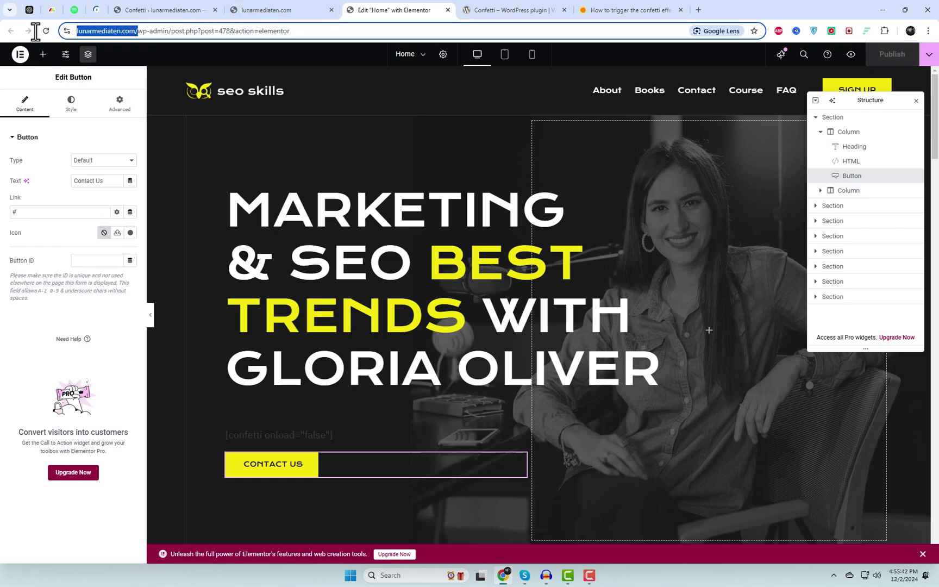
pyautogui.click(499, 9)
pyautogui.click(459, 32)
pyautogui.hotkey('ctrl', 'v')
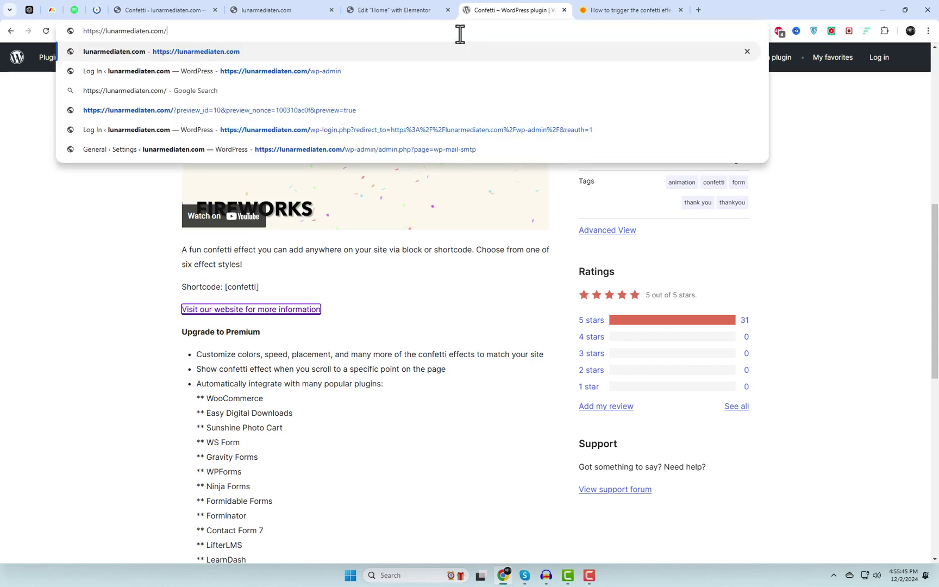
pyautogui.press('Return')
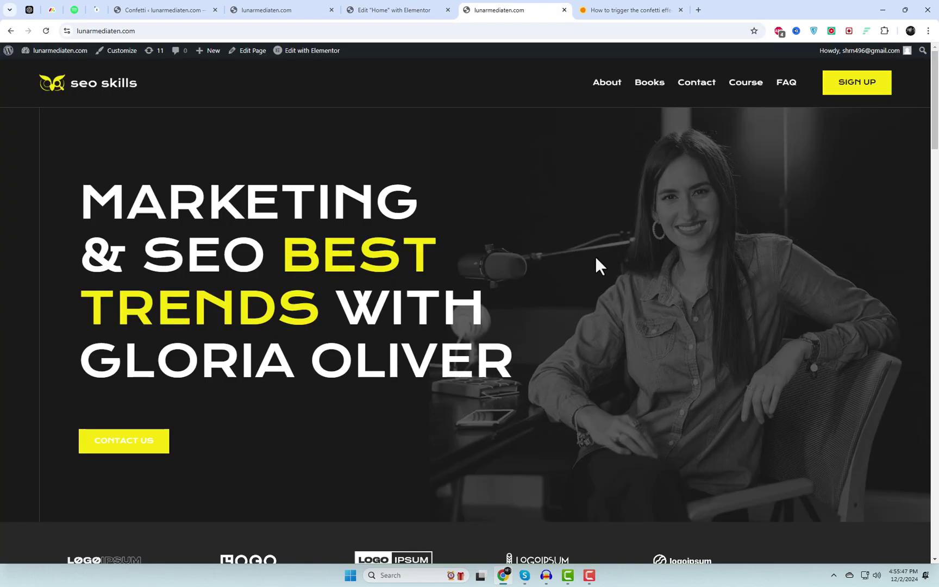
pyautogui.click(130, 458)
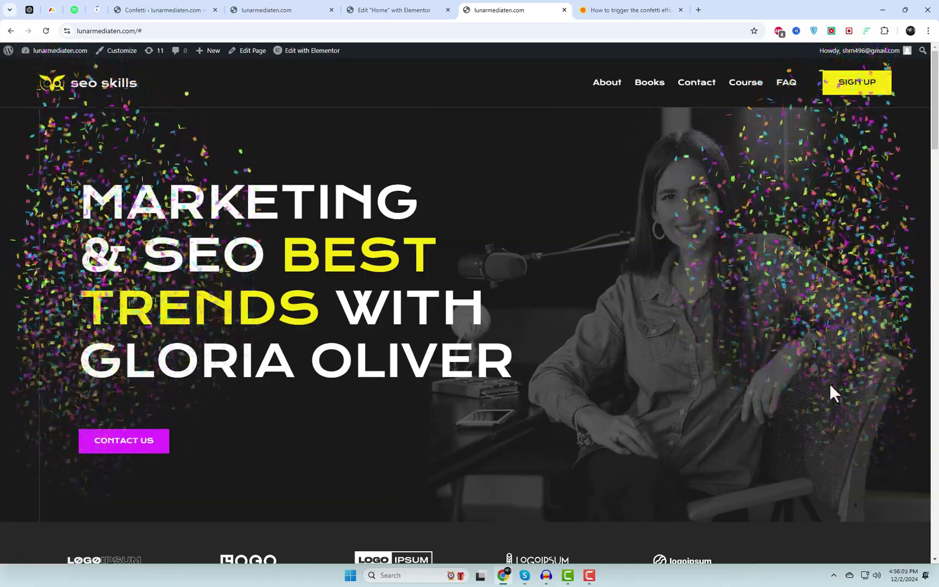
# Step: Open the WordPress dashboard in a new tab and save the WP Sunshine Confetti style as Falling
pyautogui.click(322, 9)
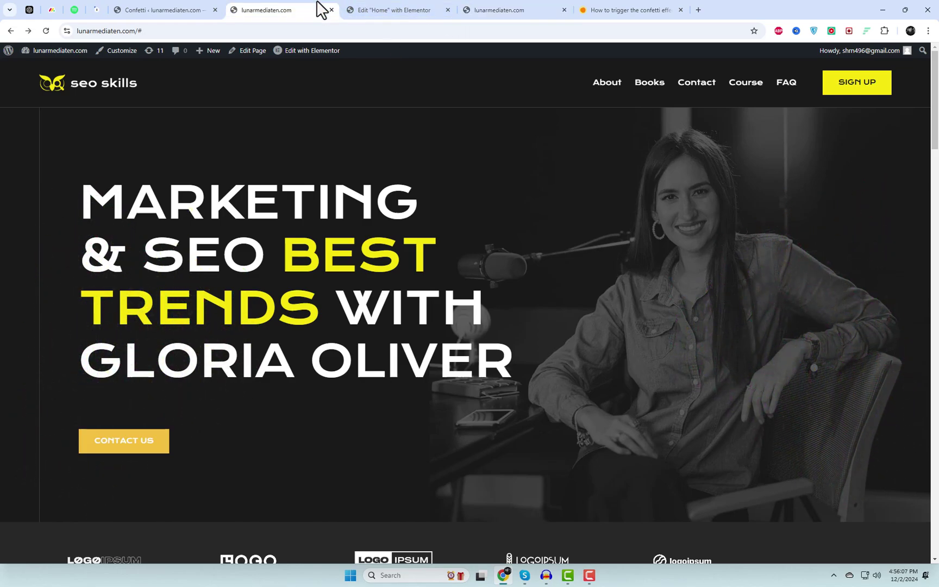
pyautogui.moveTo(53, 52)
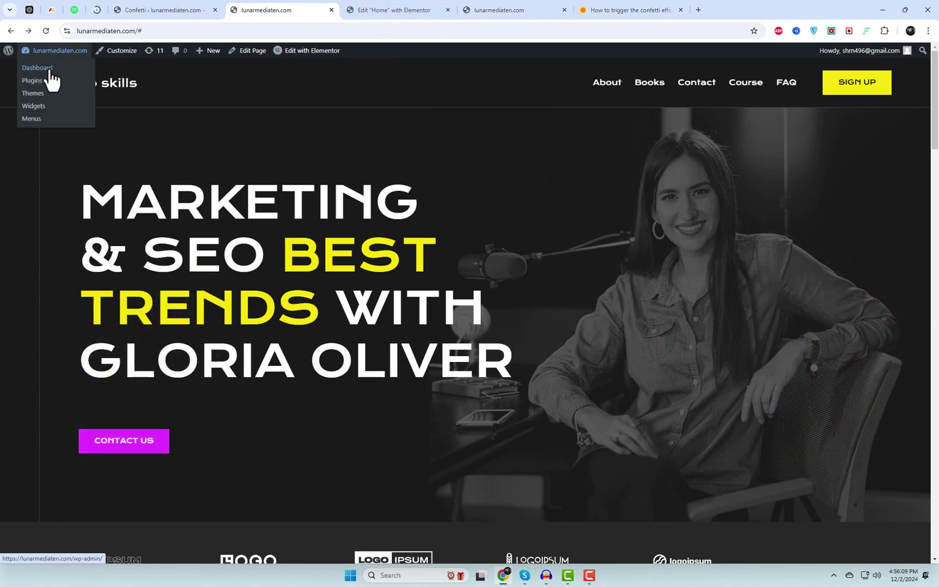
pyautogui.rightClick(50, 70)
pyautogui.click(69, 77)
pyautogui.moveTo(359, 10); pyautogui.dragTo(283, 10)
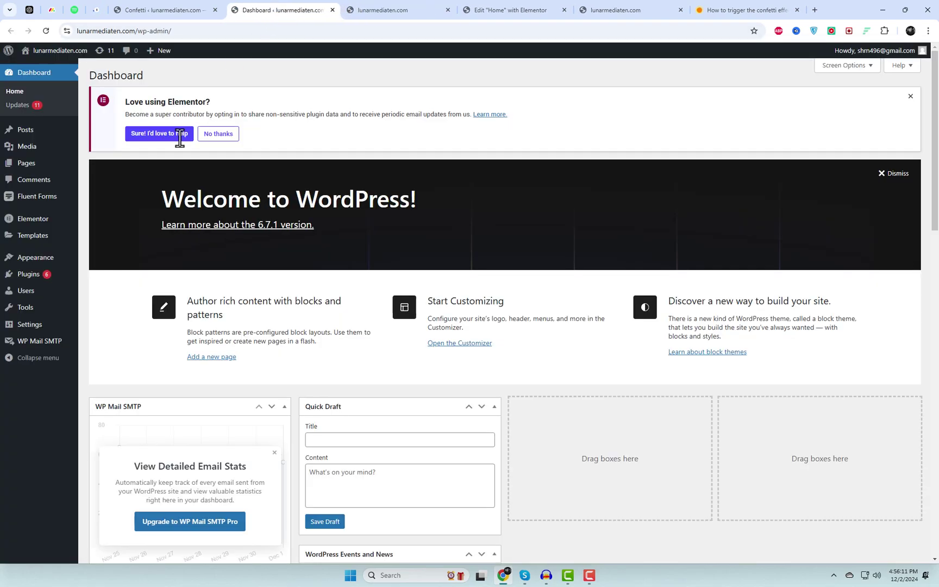
pyautogui.moveTo(33, 324)
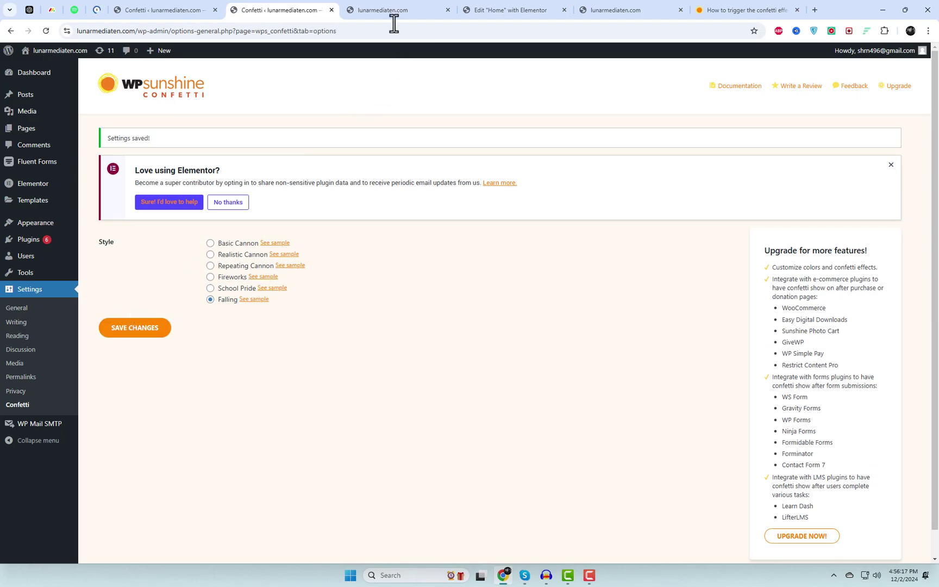
# Step: Reload the live home page and test the Falling confetti style on the "Contact Us" button
pyautogui.click(408, 10)
pyautogui.rightClick(408, 83)
pyautogui.click(449, 124)
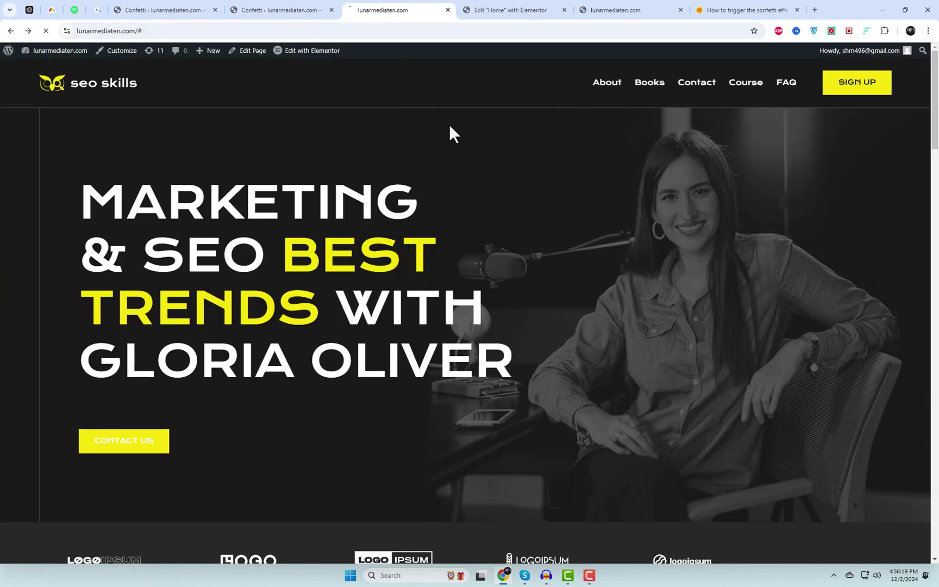
pyautogui.click(121, 441)
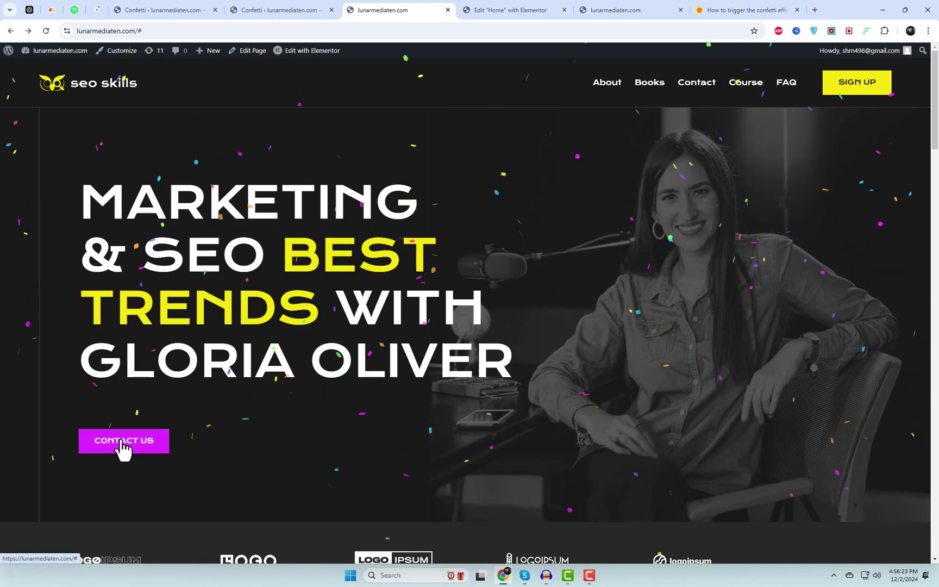
pyautogui.click(123, 446)
pyautogui.click(123, 446)
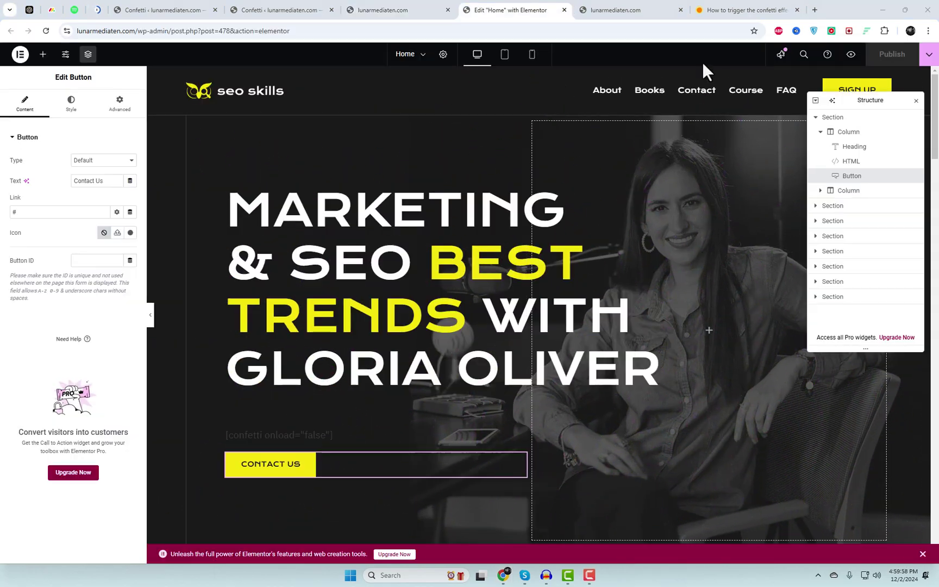
# Step: Copy the wps-confetti class from the documentation and set it as the CSS class of the hero heading in Elementor
pyautogui.click(725, 10)
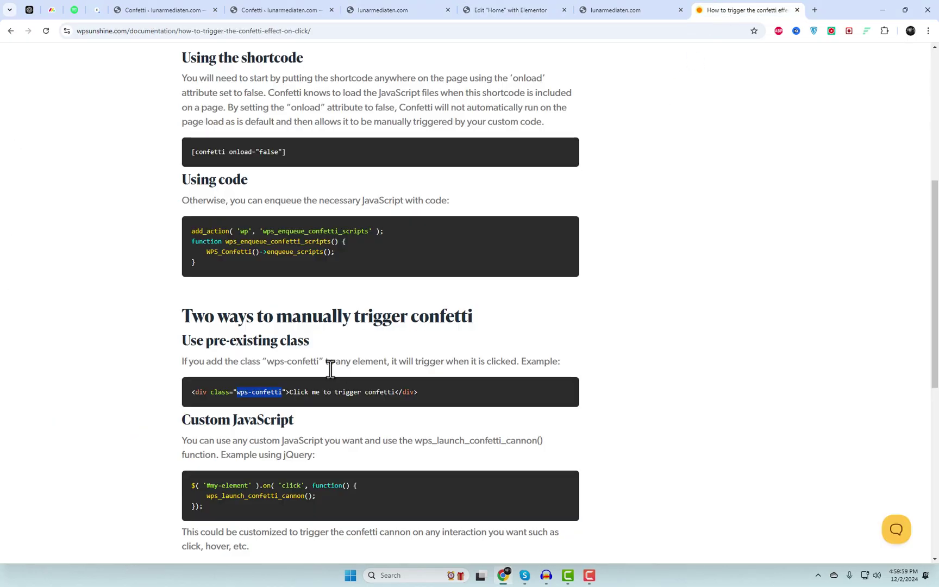
pyautogui.moveTo(276, 395); pyautogui.dragTo(282, 393)
pyautogui.hotkey('ctrl', 'c')
pyautogui.rightClick(276, 398)
pyautogui.click(510, 9)
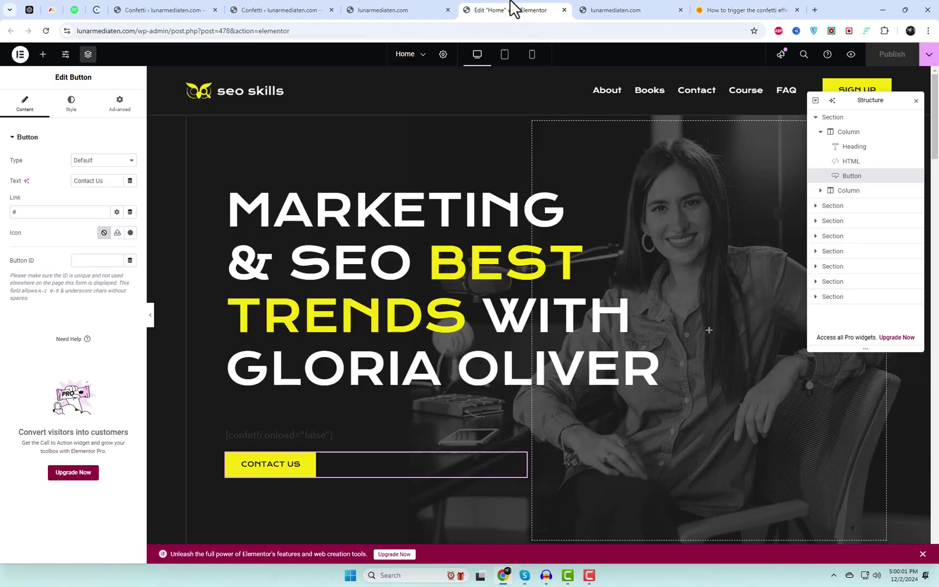
pyautogui.click(361, 220)
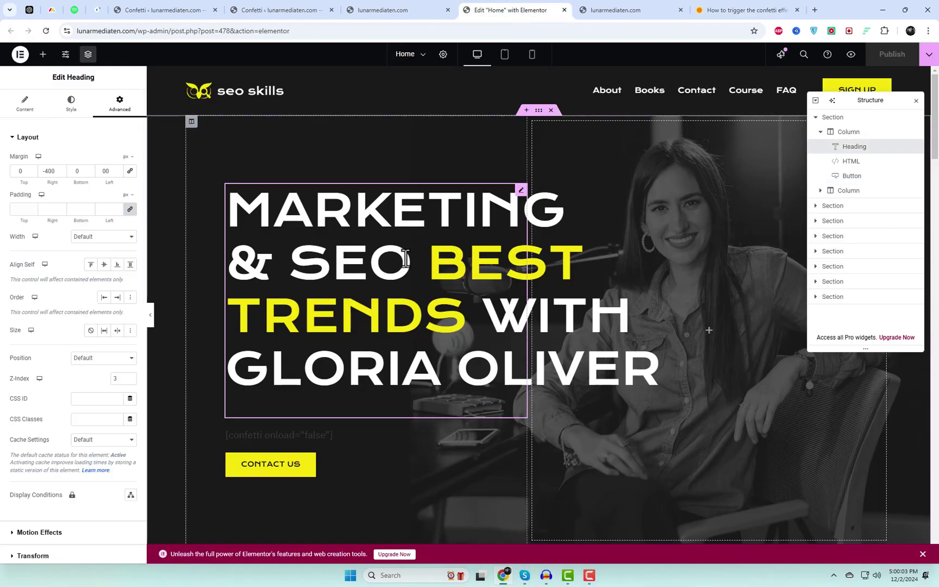
pyautogui.click(24, 106)
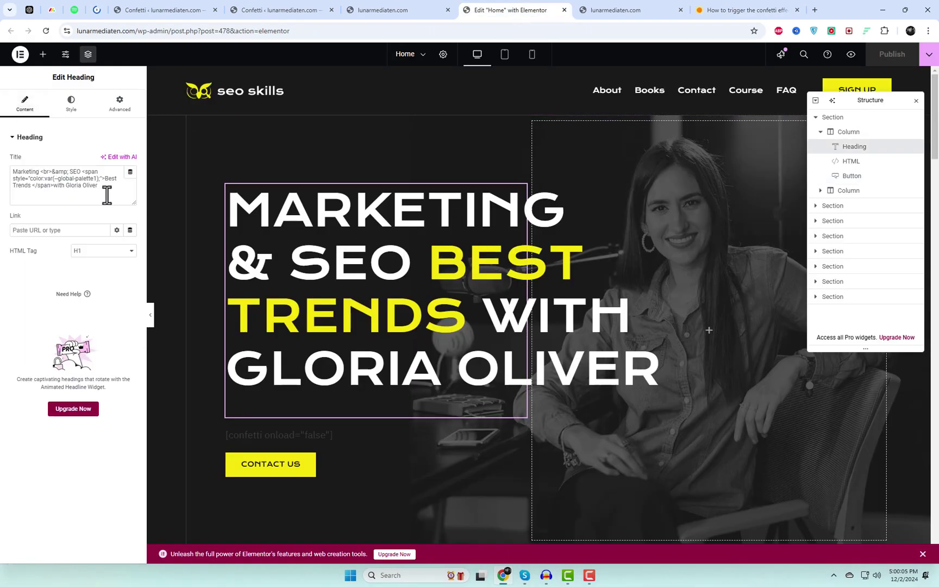
pyautogui.moveTo(110, 190); pyautogui.dragTo(2, 173)
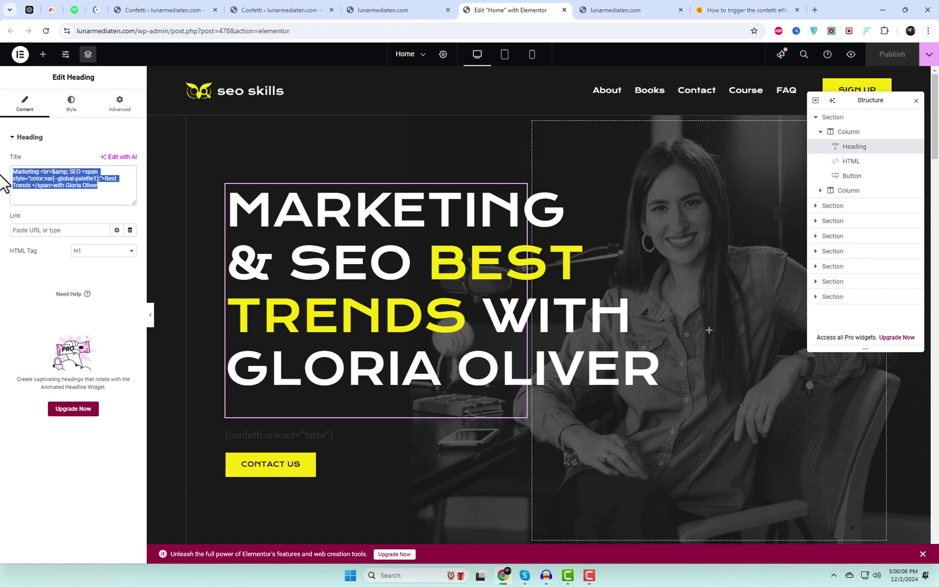
pyautogui.click(124, 111)
pyautogui.click(87, 418)
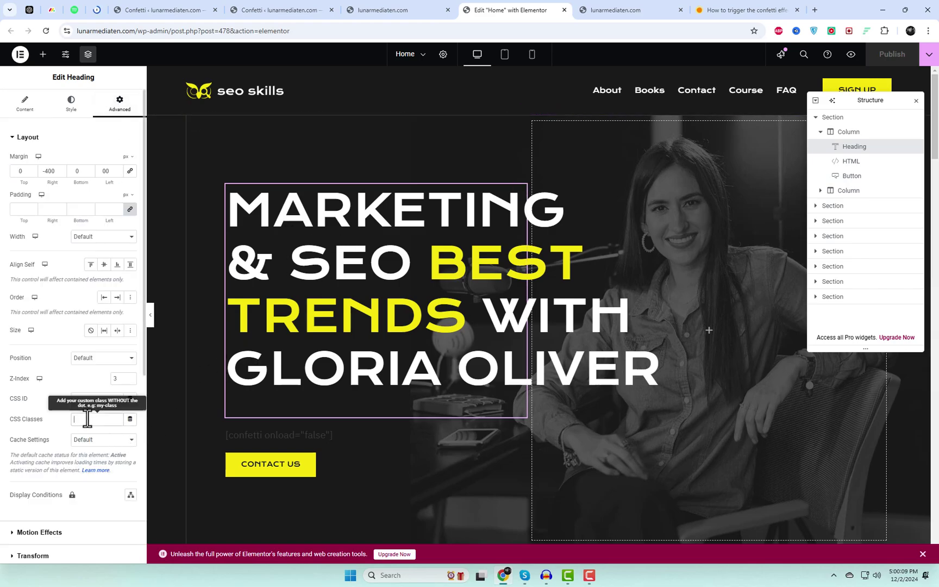
pyautogui.hotkey('ctrl', 'v')
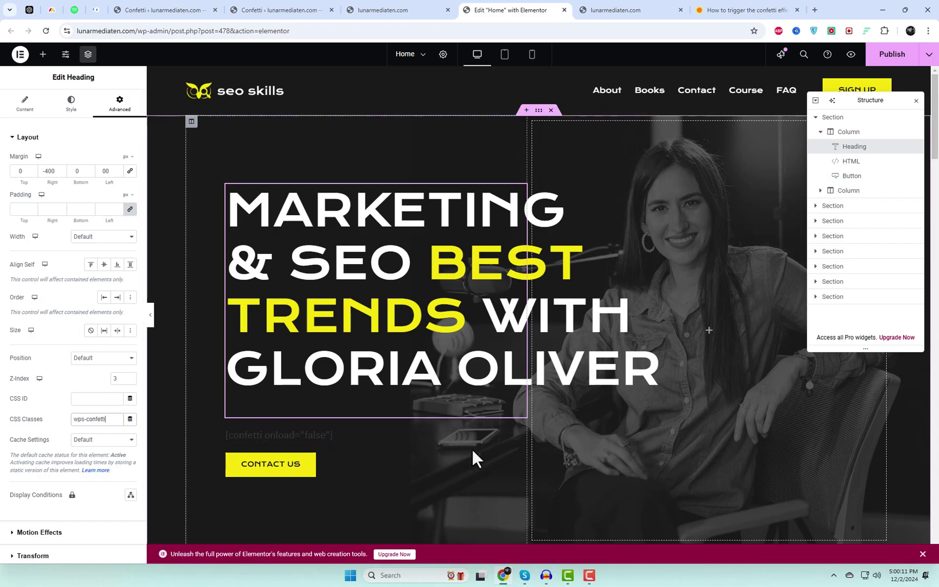
# Step: Set the CSS class of the "Stop Chasing That Next Project and Start Living Your Life!" heading to wps-confetti
pyautogui.scroll(-3, 472, 448)
pyautogui.scroll(-6, 472, 450)
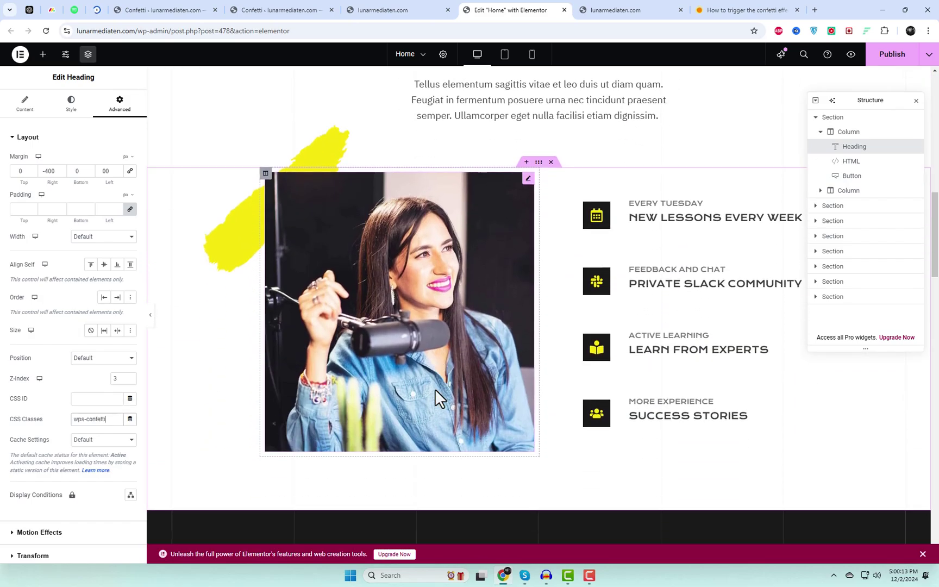
pyautogui.click(518, 142)
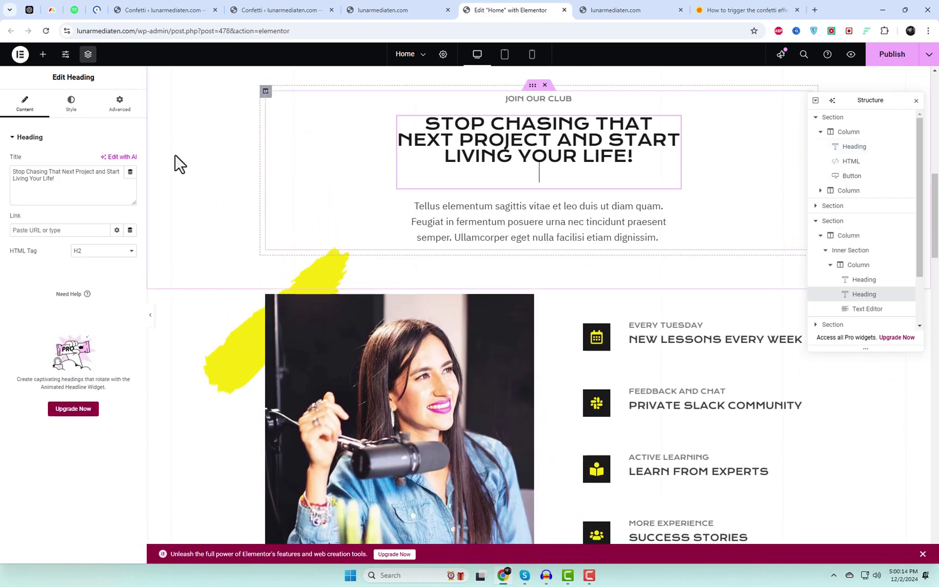
pyautogui.click(119, 103)
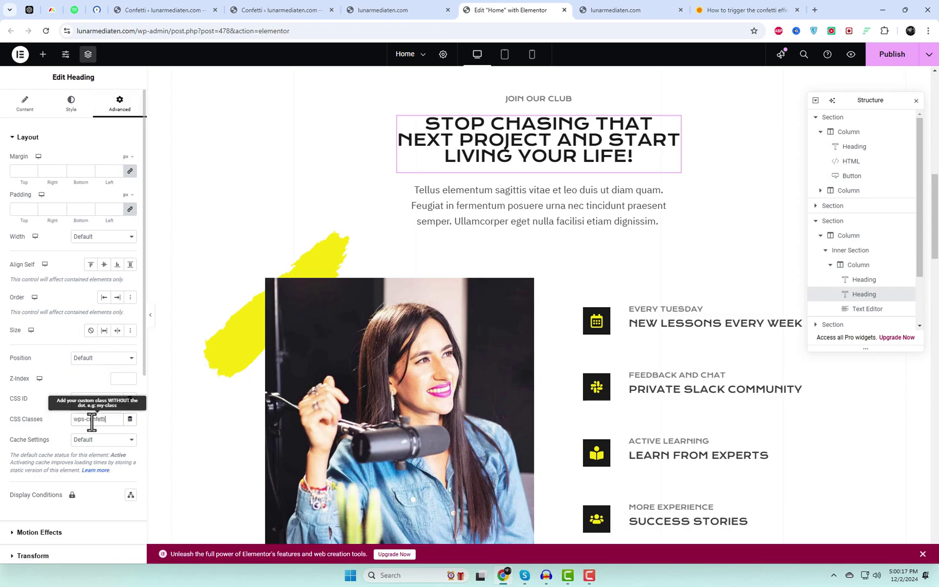
# Step: Set the CSS class of the photo below the "Join Our Club" text to wps-confetti and publish the page
pyautogui.scroll(-3, 355, 423)
pyautogui.click(406, 292)
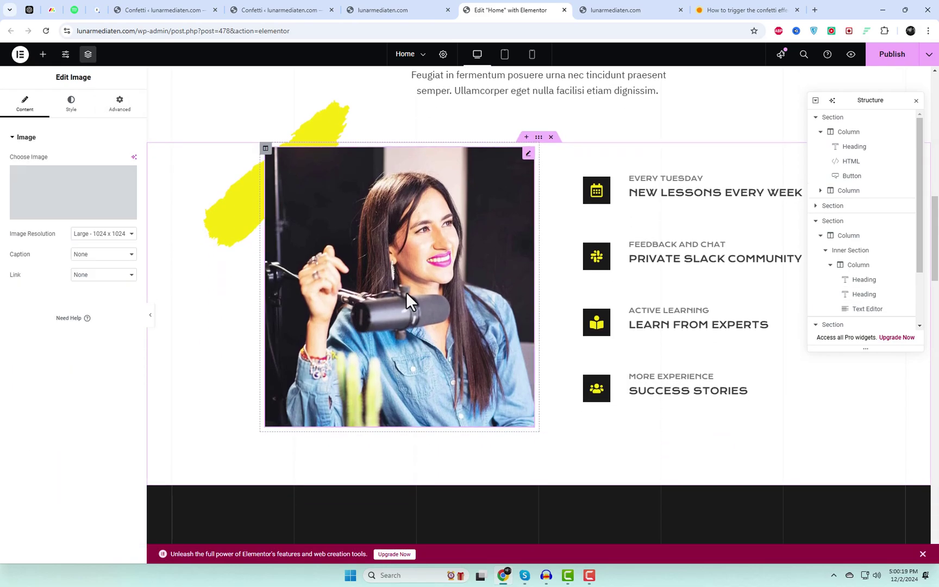
pyautogui.click(126, 113)
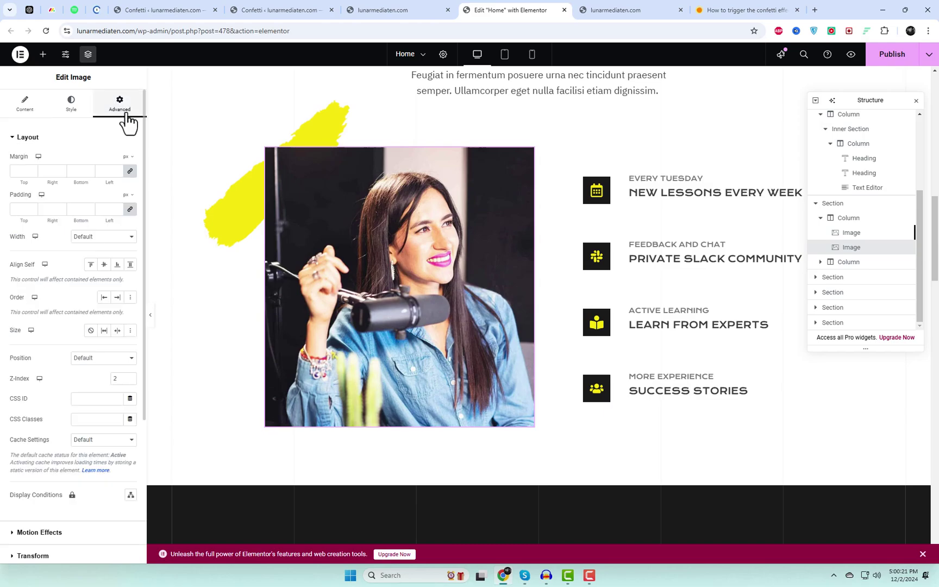
pyautogui.click(84, 419)
pyautogui.hotkey('ctrl', 'v')
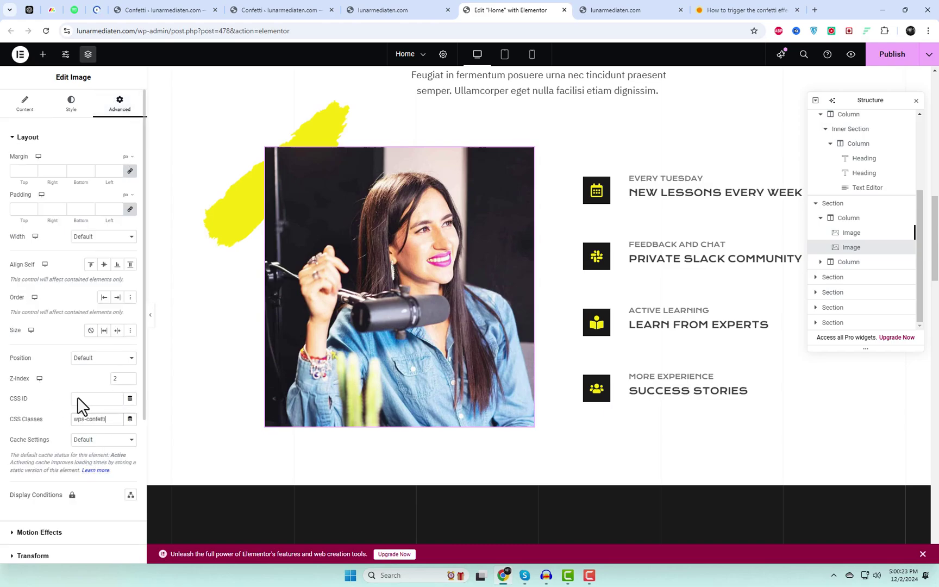
pyautogui.click(888, 60)
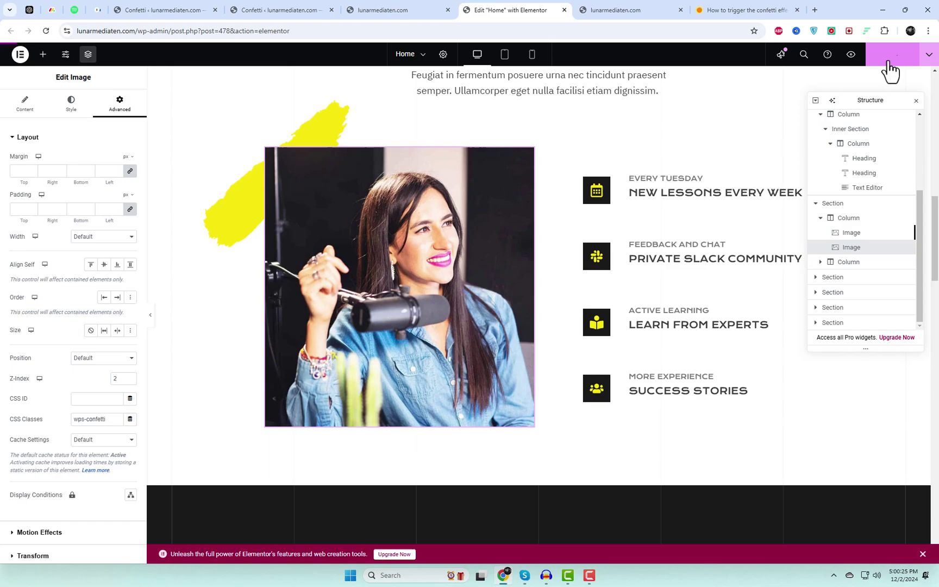
# Step: Reload the live home page and test the confetti on the hero heading, the "Stop Chasing That Next Project" heading and the photo
pyautogui.click(400, 9)
pyautogui.click(399, 32)
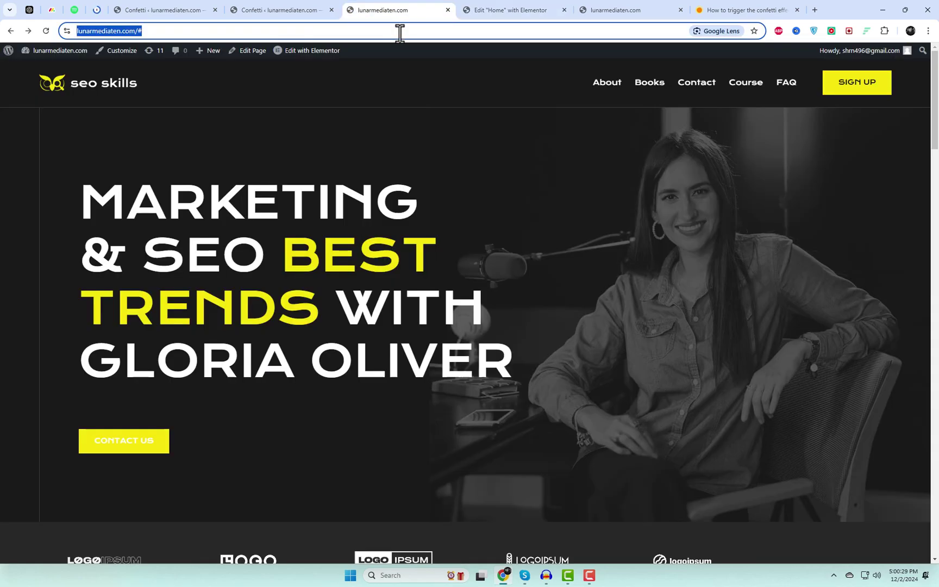
pyautogui.press('Return')
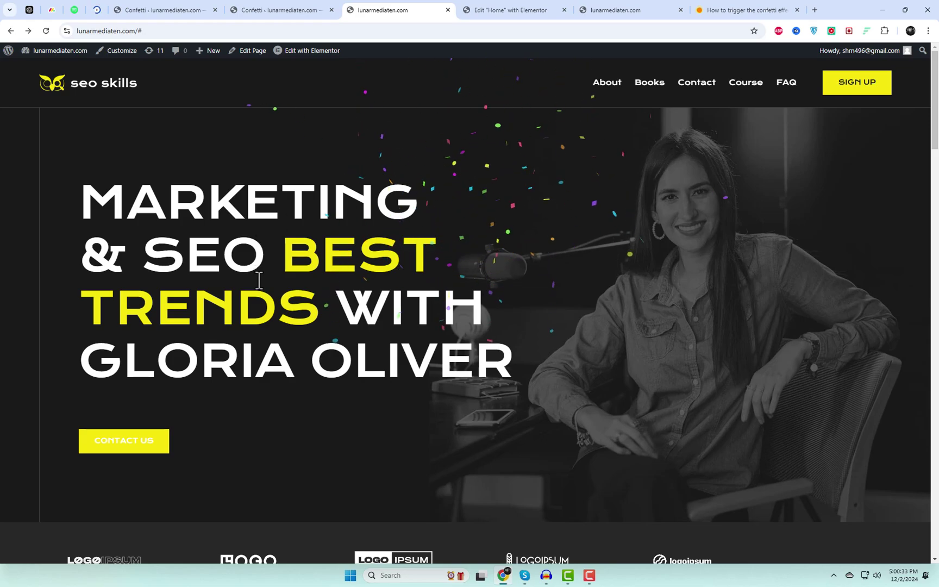
pyautogui.scroll(-8, 553, 394)
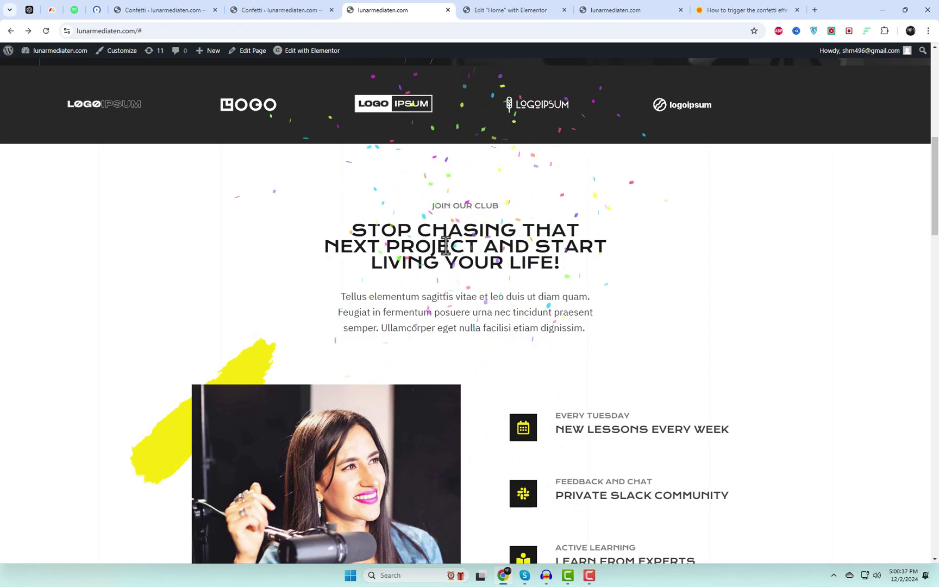
pyautogui.tripleClick(544, 235)
pyautogui.click(685, 256)
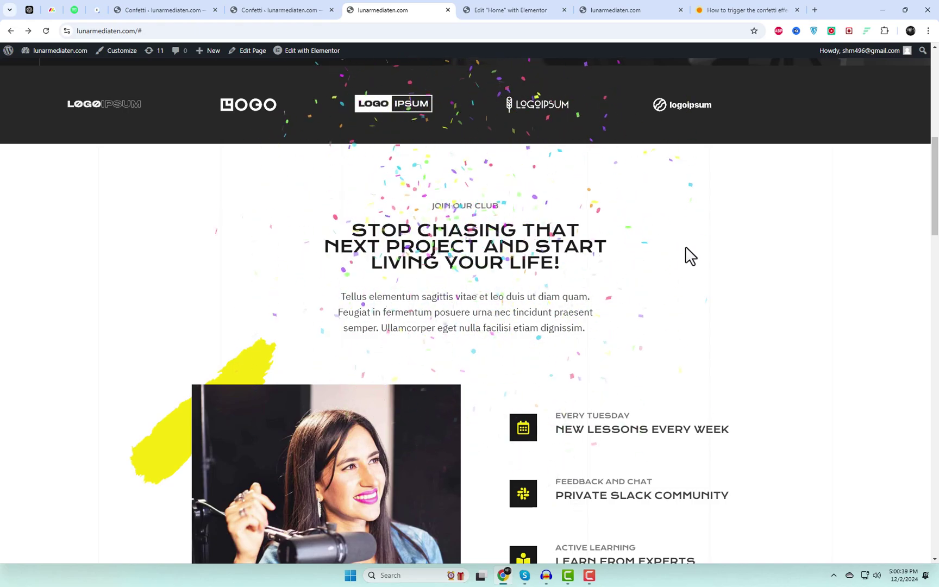
pyautogui.scroll(-6, 685, 325)
pyautogui.scroll(2, 330, 324)
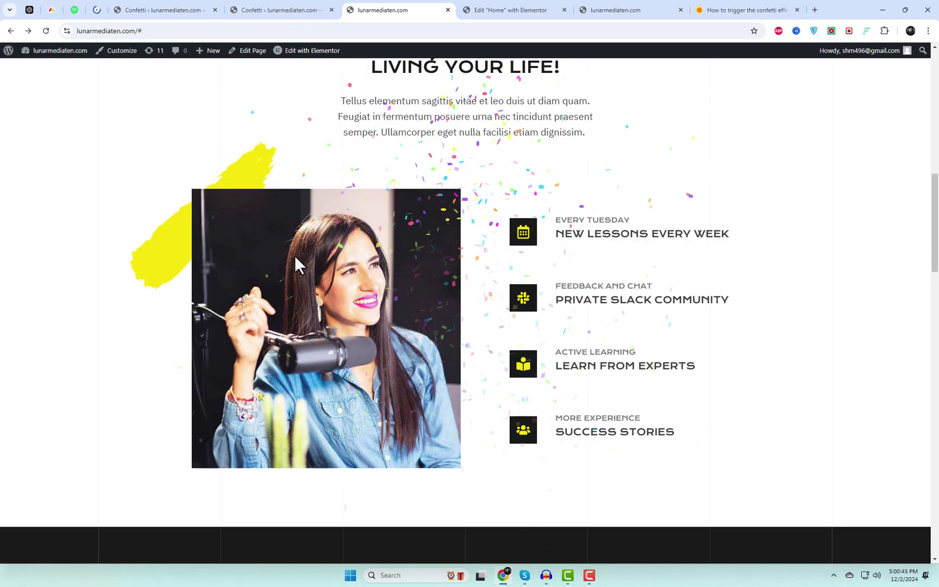
pyautogui.moveTo(645, 257); pyautogui.dragTo(640, 235)
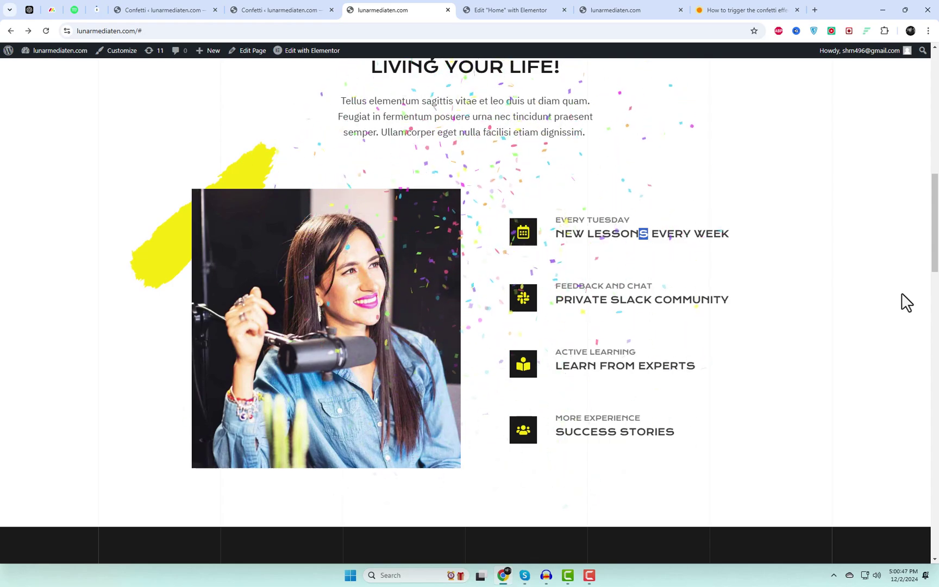